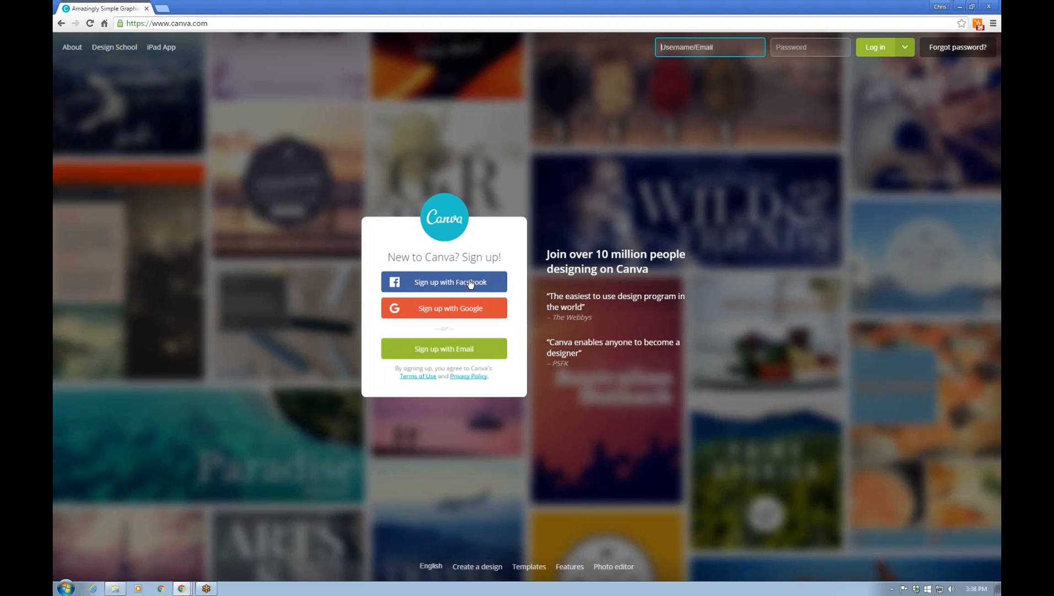
# Switch the Canva sign-up box to signing up with an e-mail address
pyautogui.click(474, 357)
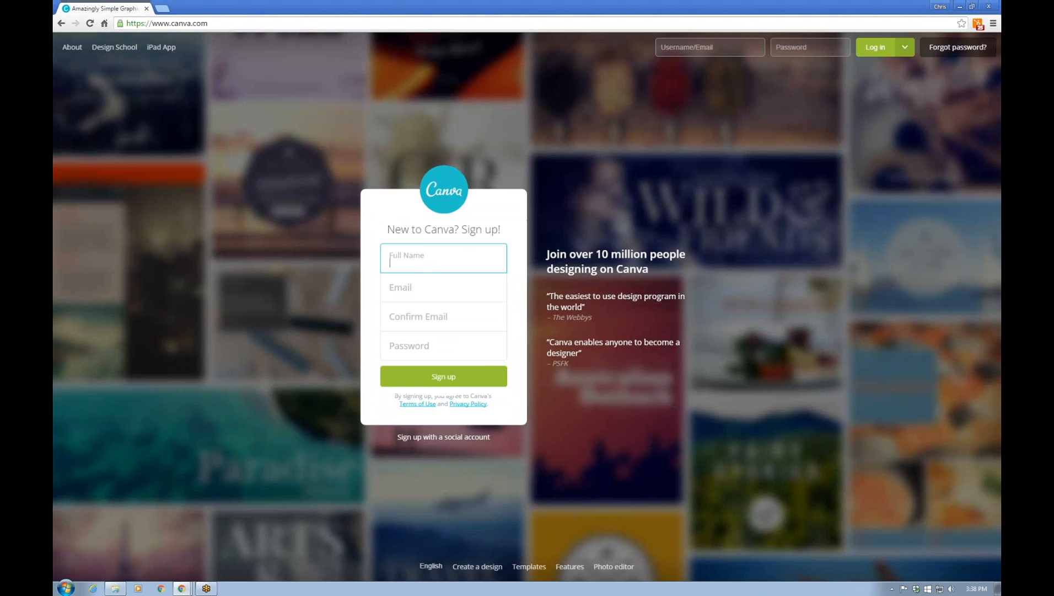
# Enter the account's full name and e-mail address, correcting typos in the e-mail
pyautogui.write('PROI Web Design')
pyautogui.press('Tab')
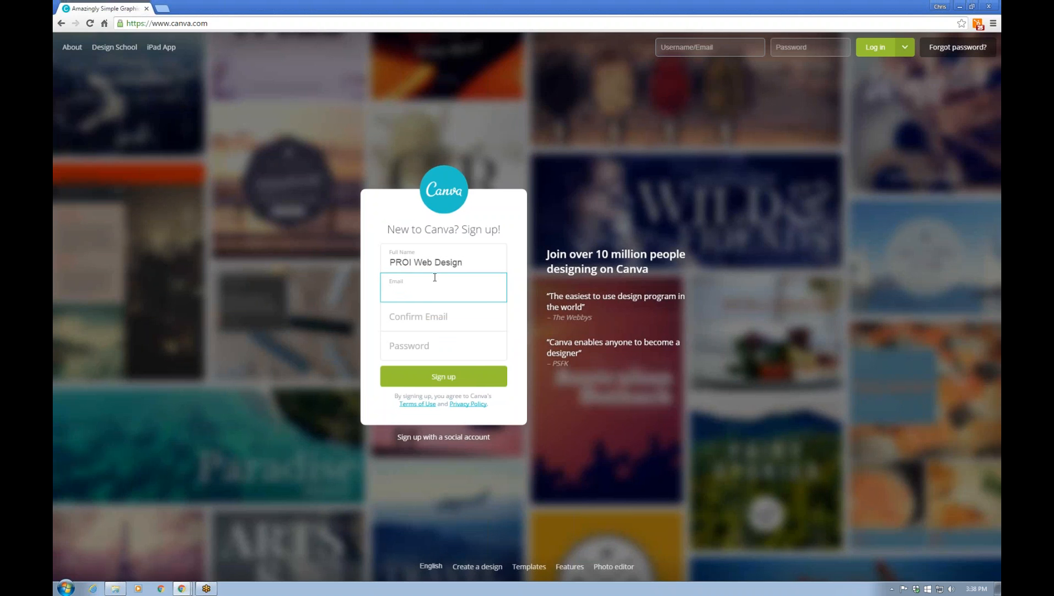
pyautogui.write('train')
pyautogui.press('BackSpace')
pyautogui.press('BackSpace')
pyautogui.press('BackSpace')
pyautogui.press('BackSpace')
pyautogui.write('m')
pyautogui.press('Tab')
# Confirm the e-mail, enter a password, submit sign-up, and mark the account for work use
pyautogui.press('Tab')
pyautogui.write('••••••••')
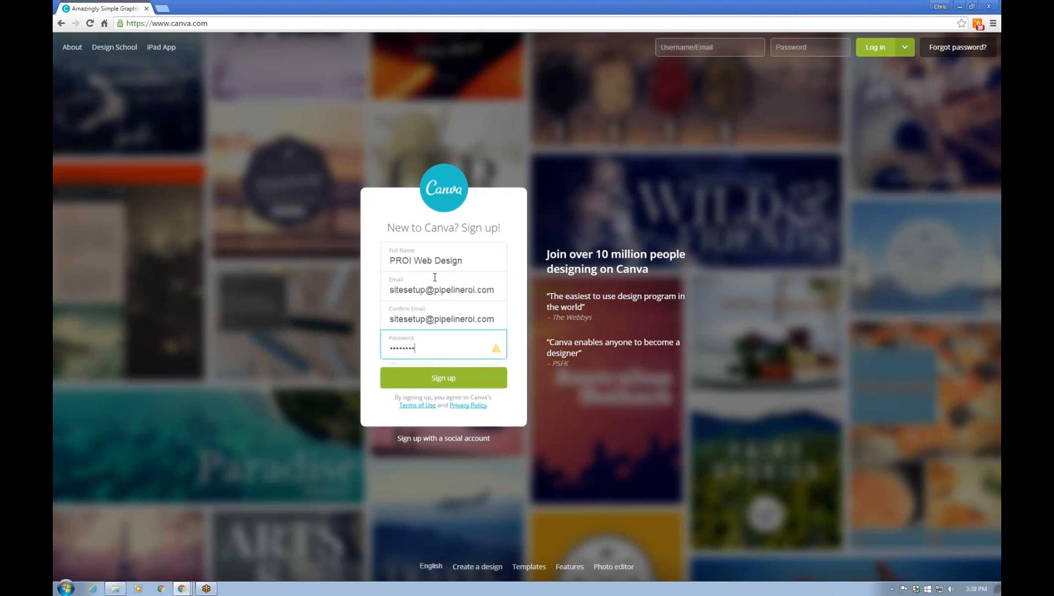
pyautogui.write('••')
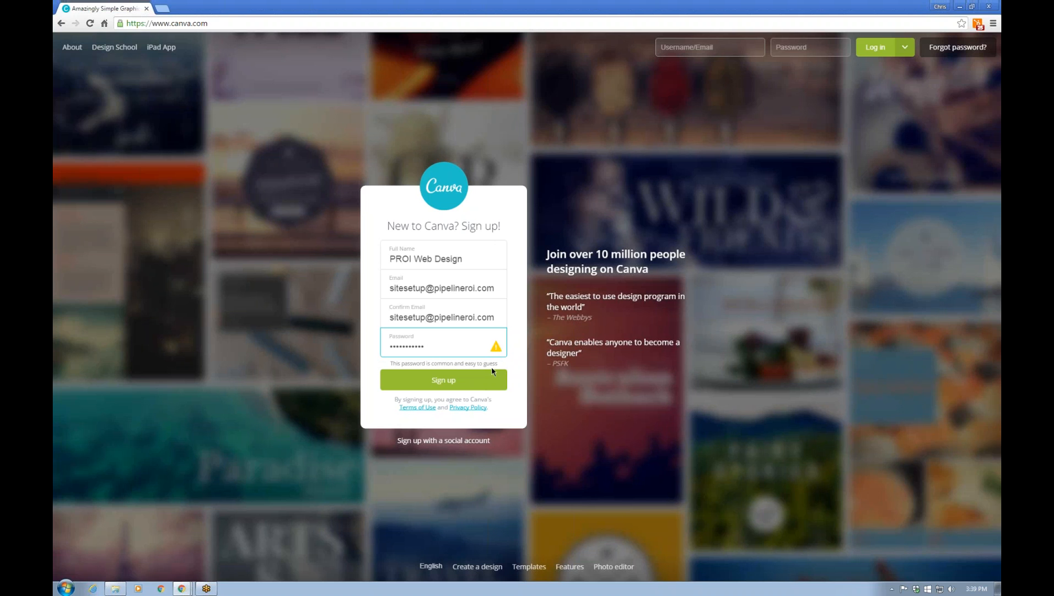
pyautogui.click(472, 379)
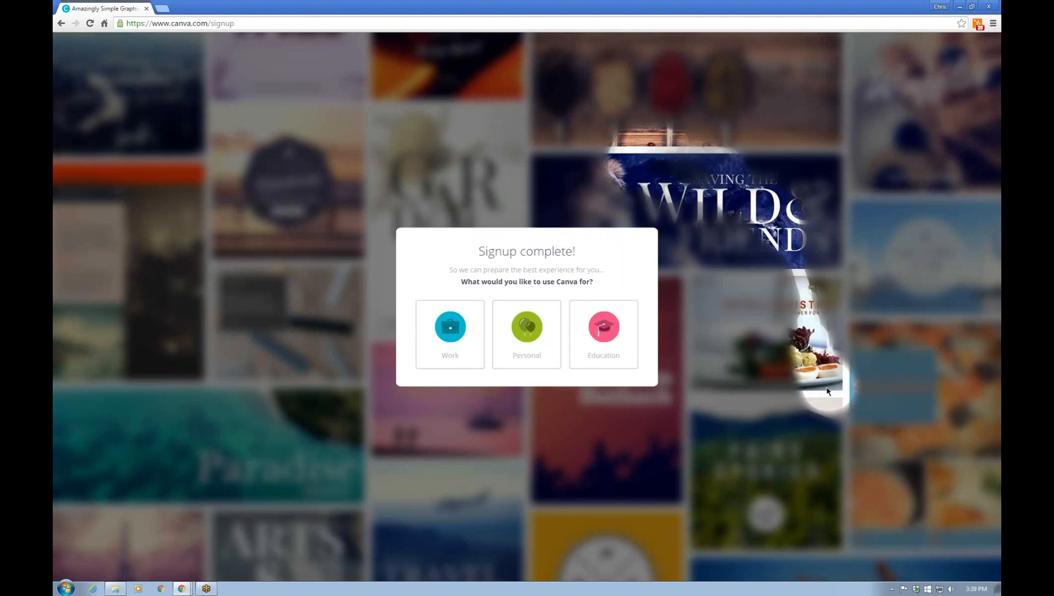
pyautogui.click(459, 360)
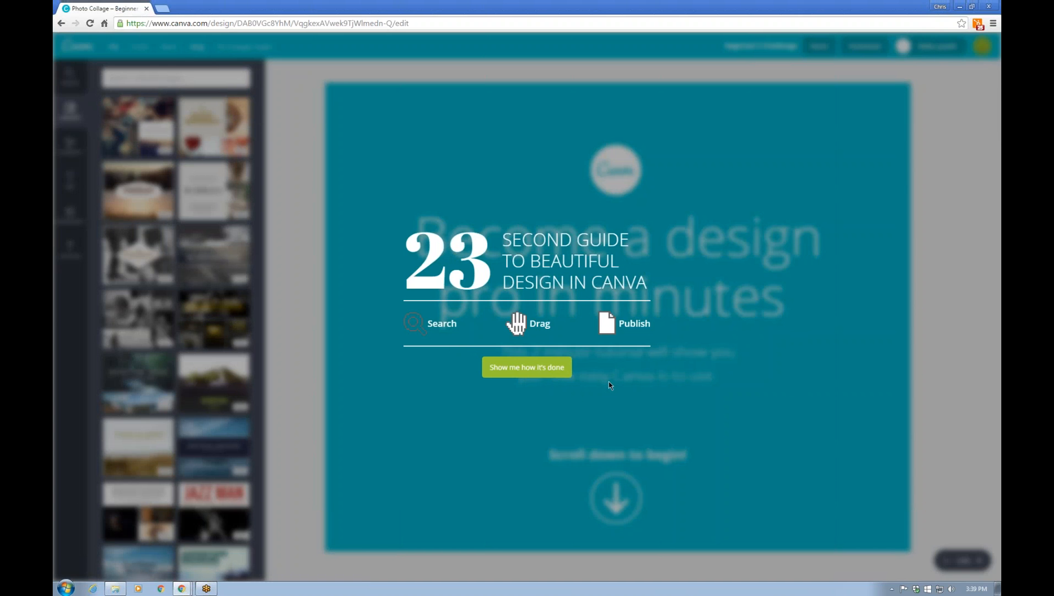
# Start the 23-second Beginner's Challenge design guide
pyautogui.click(524, 368)
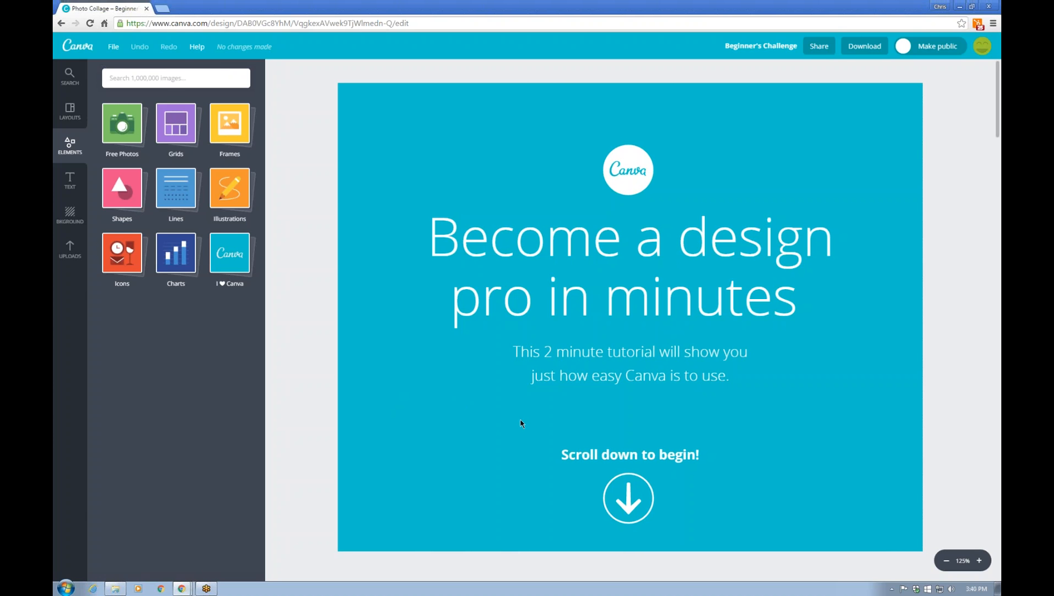
# Recolour the red circle on page 1 cyan
pyautogui.scroll(-5, 522, 423)
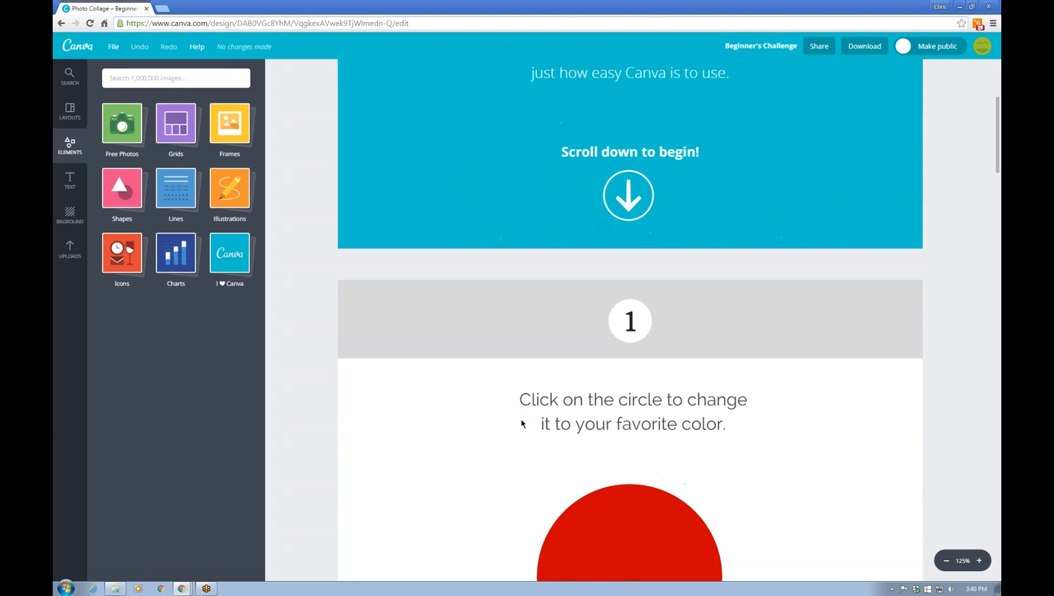
pyautogui.scroll(-4, 521, 424)
pyautogui.click(620, 364)
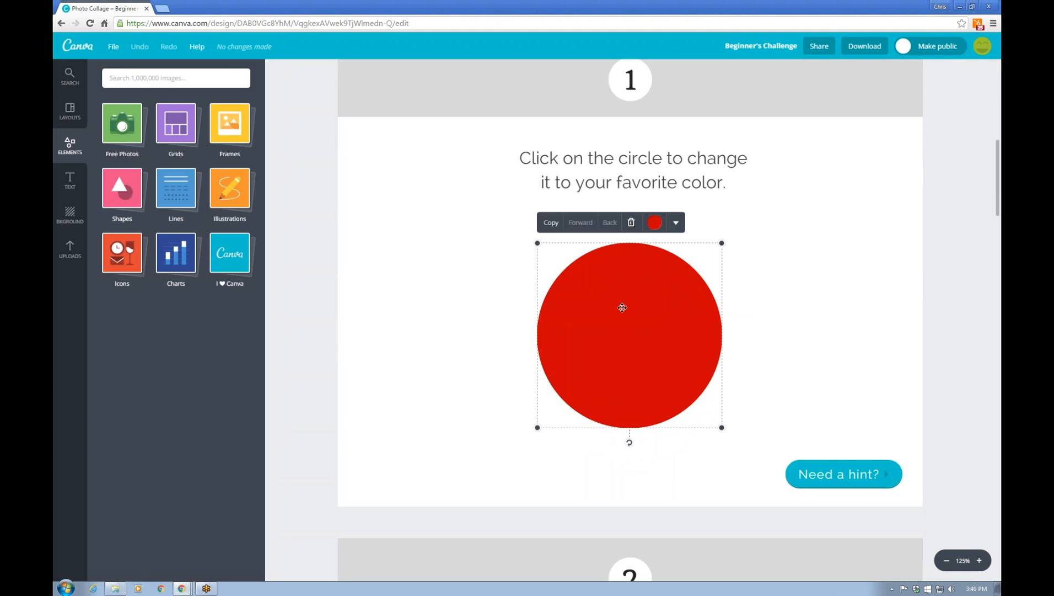
pyautogui.click(655, 222)
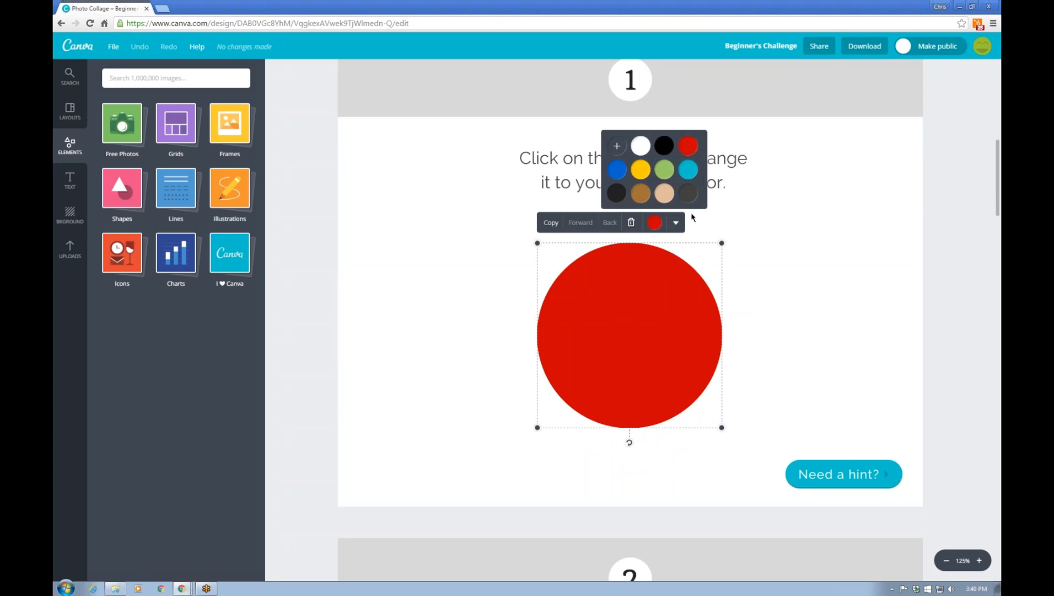
pyautogui.click(689, 169)
# Search 'hat' and place the green feathered hat on the monkey's head
pyautogui.scroll(-5, 517, 370)
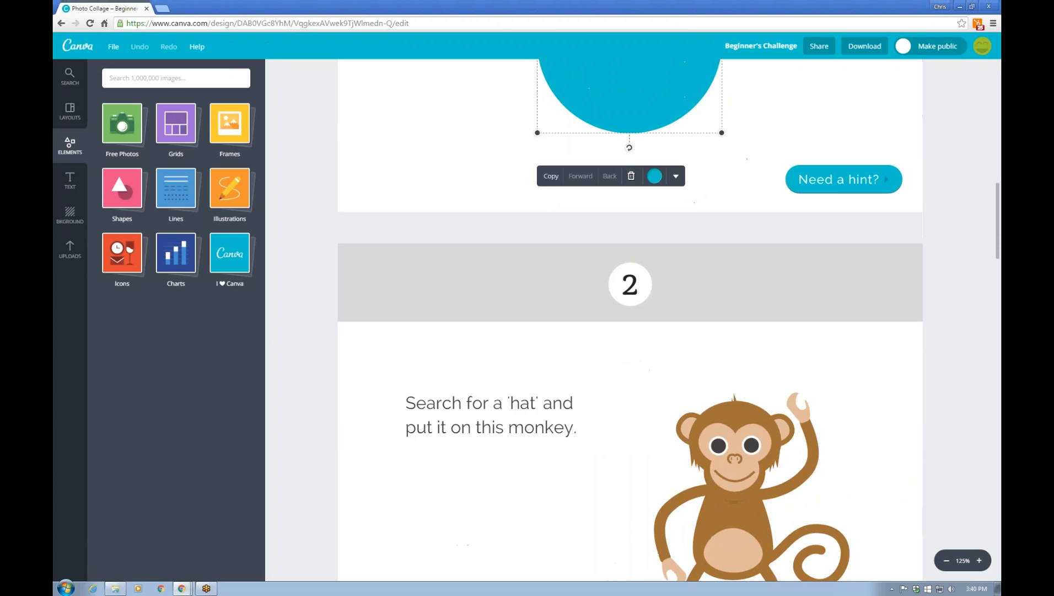
pyautogui.scroll(-4, 630, 319)
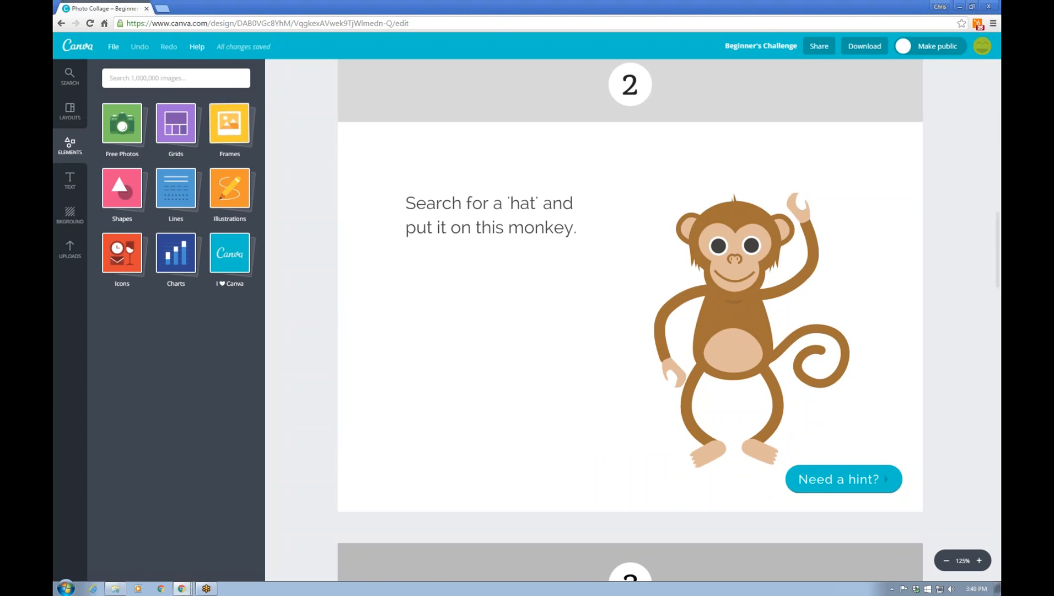
pyautogui.click(185, 81)
pyautogui.write('hat')
pyautogui.press('Return')
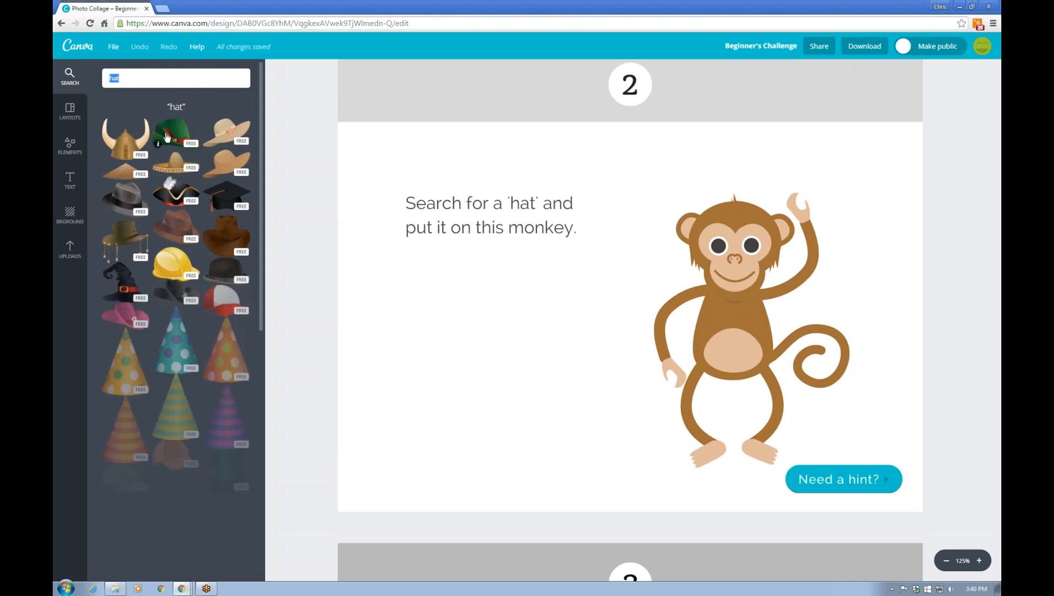
pyautogui.moveTo(177, 130); pyautogui.dragTo(730, 190)
# Give page 3 the teal striped background
pyautogui.scroll(-2, 626, 380)
pyautogui.scroll(-6, 625, 380)
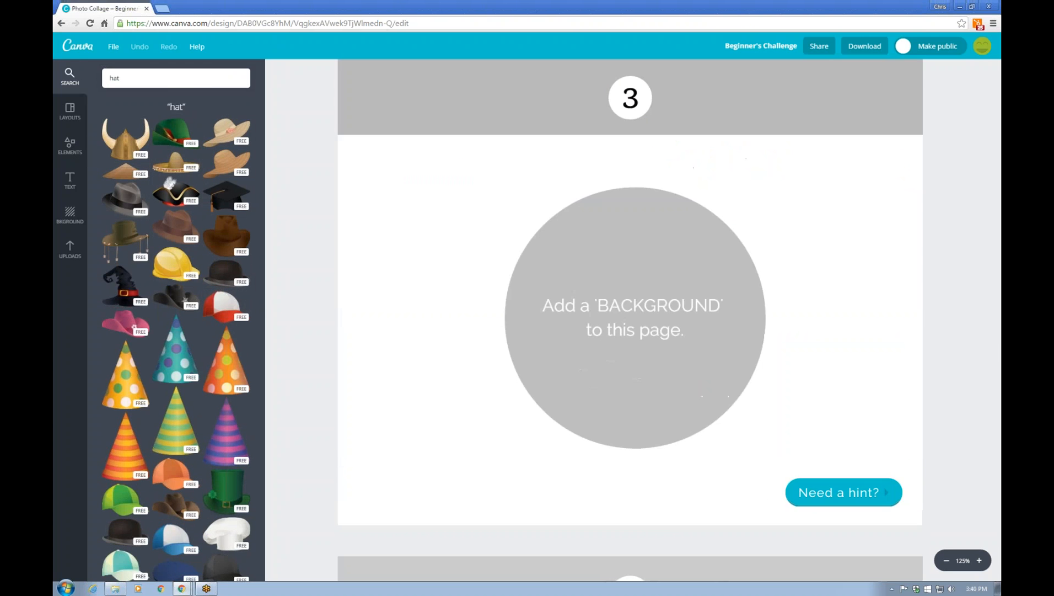
pyautogui.click(557, 269)
pyautogui.click(487, 245)
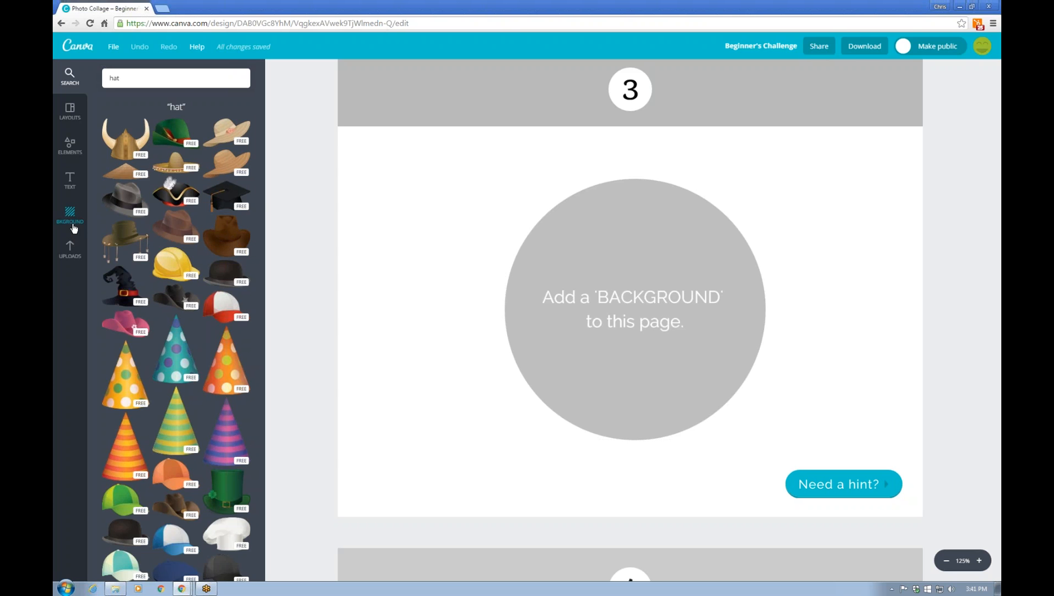
pyautogui.click(72, 227)
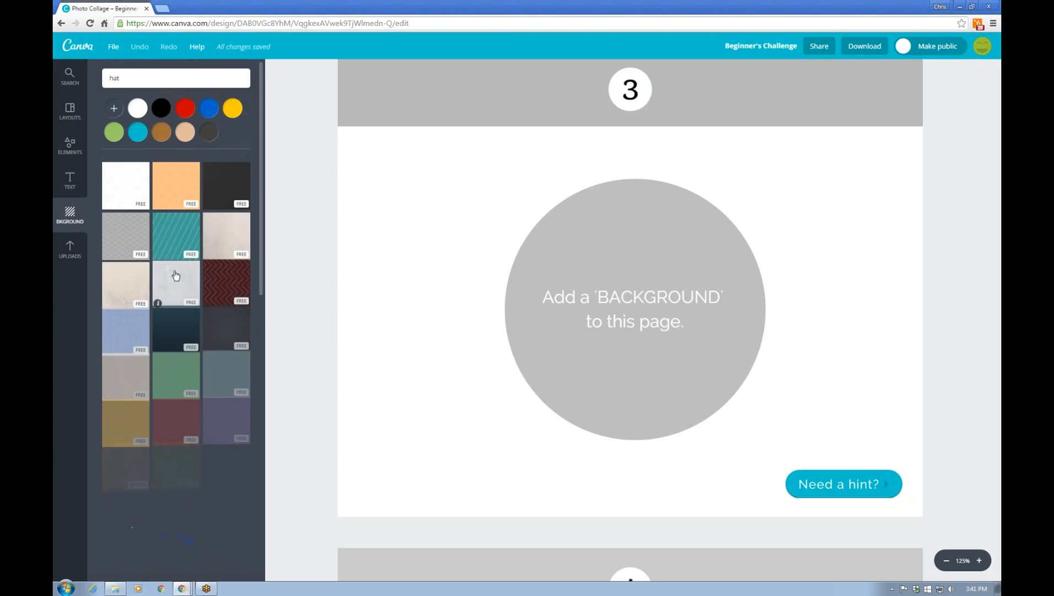
pyautogui.click(168, 245)
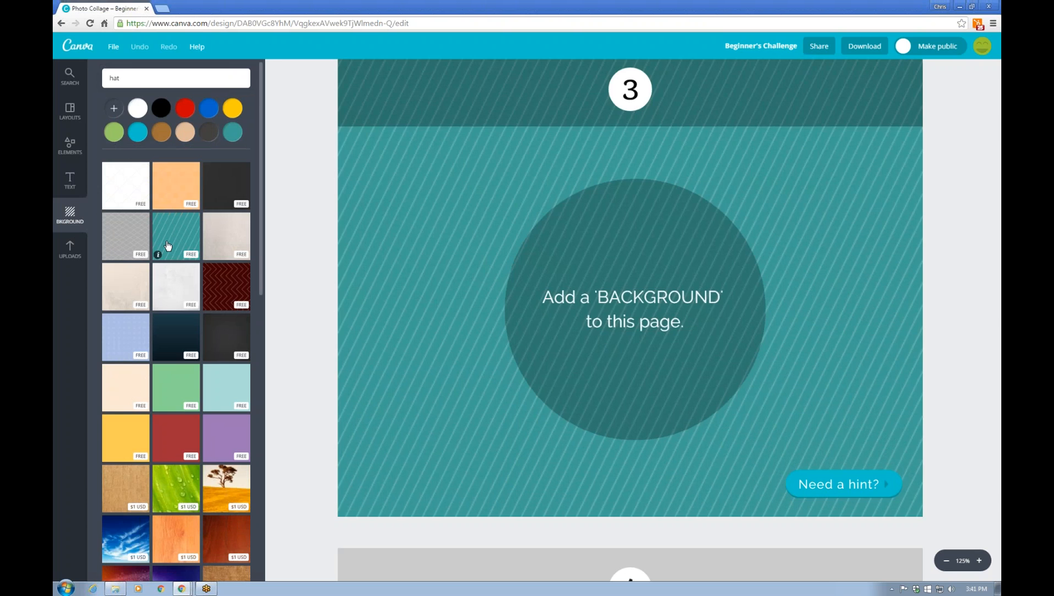
# Search 'fruit' and drop the grapefruit photo into page 4's image frame
pyautogui.scroll(-2, 241, 433)
pyautogui.scroll(2, 193, 353)
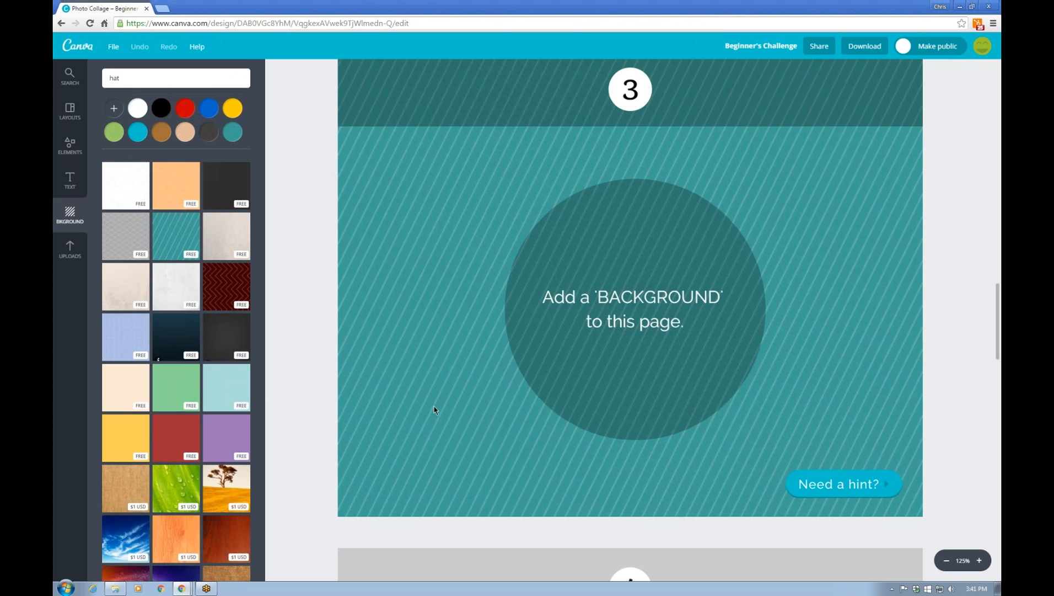
pyautogui.scroll(-3, 433, 407)
pyautogui.scroll(-5, 630, 320)
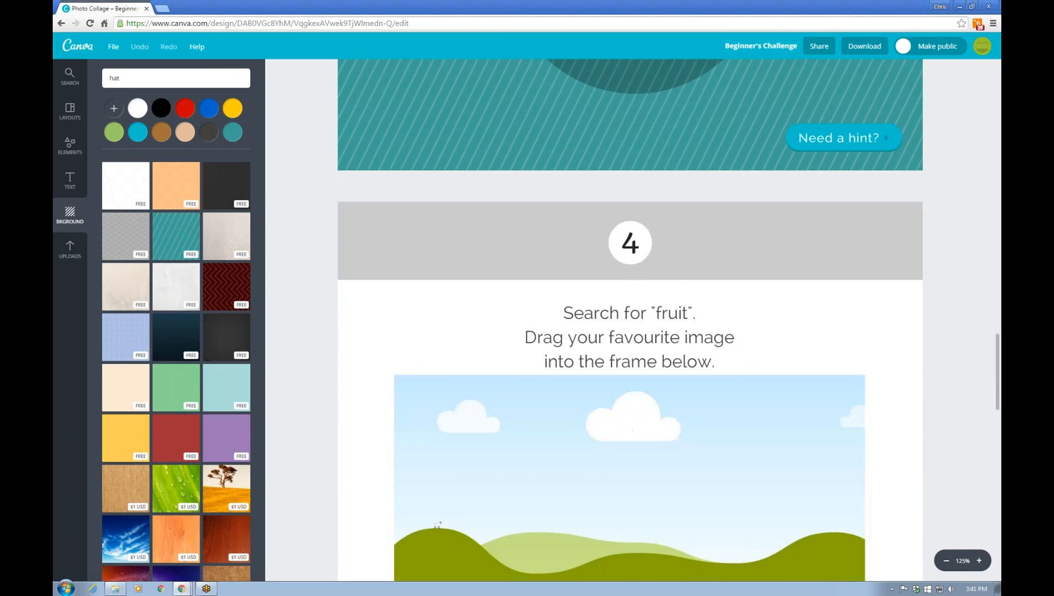
pyautogui.scroll(2, 631, 320)
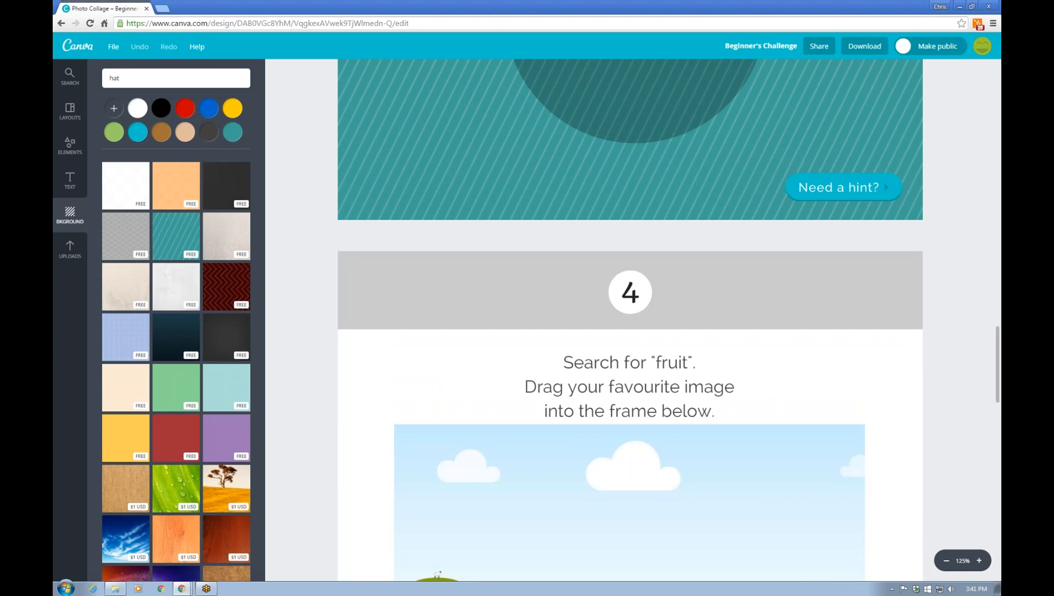
pyautogui.scroll(-5, 435, 411)
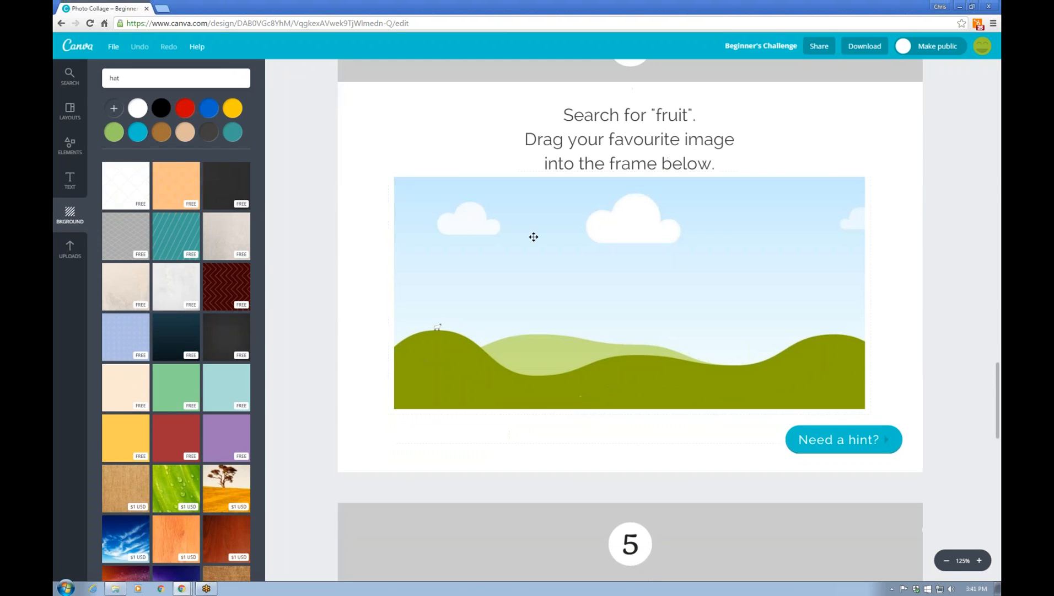
pyautogui.click(189, 83)
pyautogui.press('BackSpace')
pyautogui.press('BackSpace')
pyautogui.press('BackSpace')
pyautogui.write('fruit')
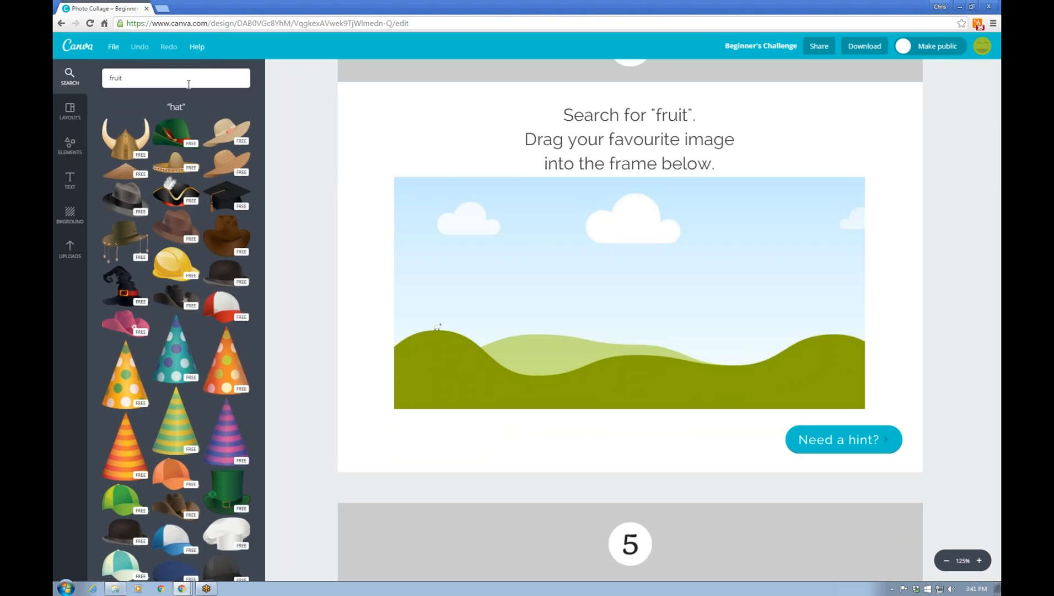
pyautogui.press('Return')
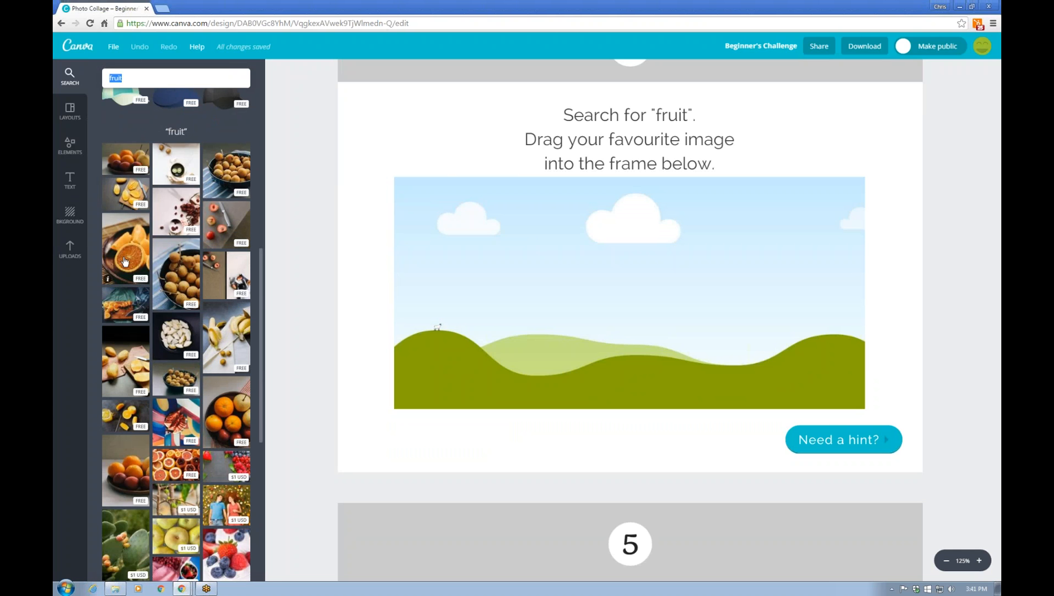
pyautogui.moveTo(165, 468); pyautogui.dragTo(574, 348)
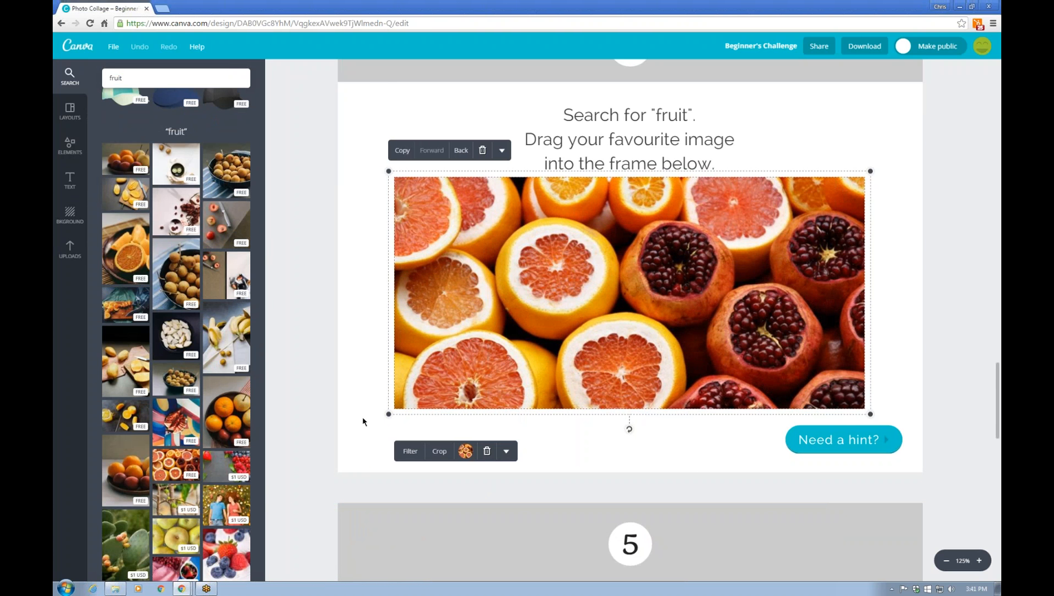
pyautogui.scroll(-10, 362, 416)
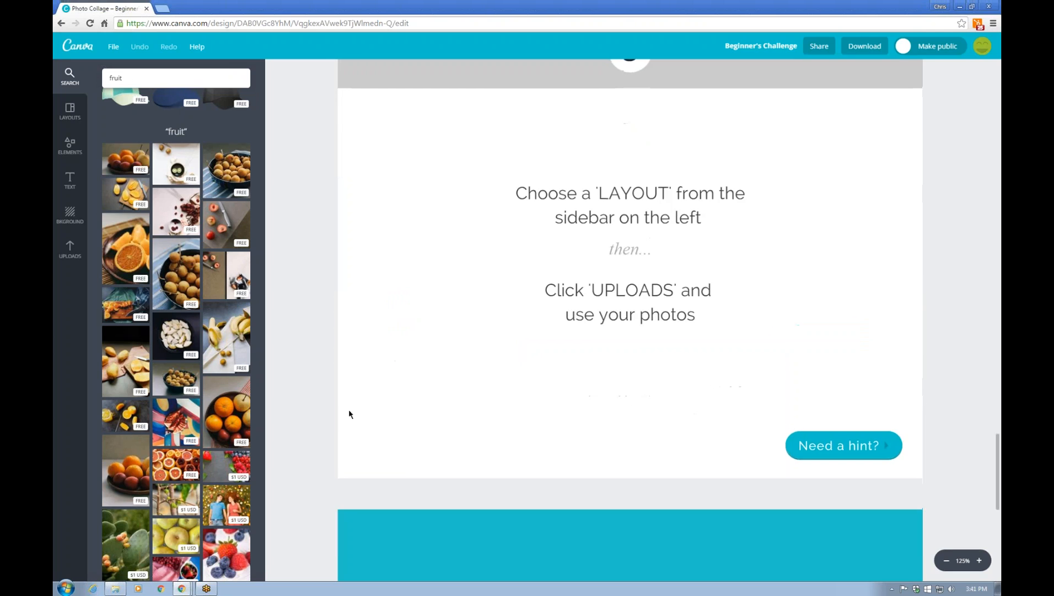
pyautogui.scroll(1, 349, 414)
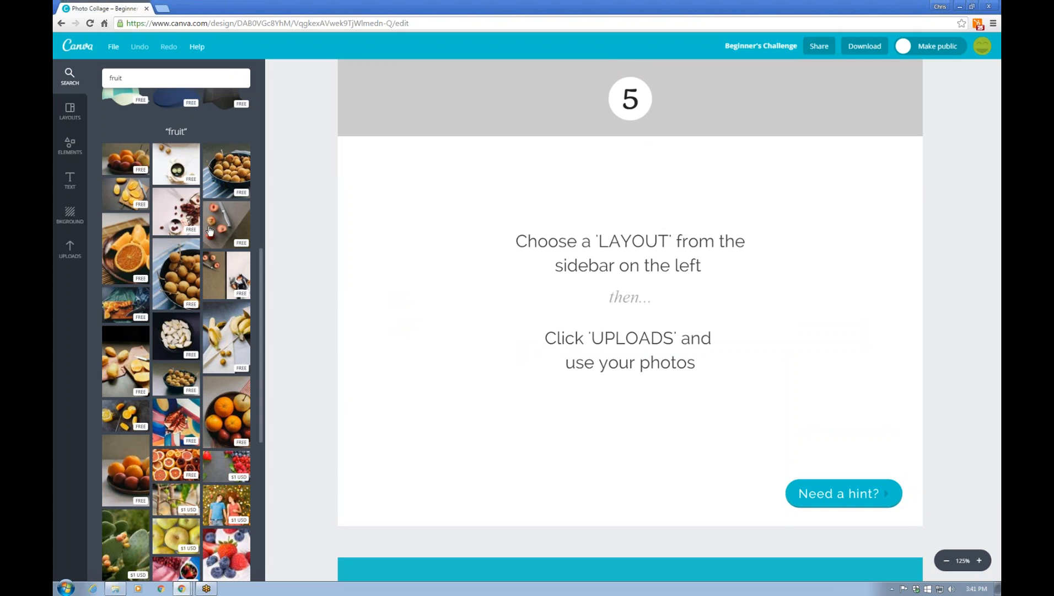
# Apply the Mammals layout and upload 1.jpg, 2.jpg and Exteriors17-1200.jpg
pyautogui.click(69, 110)
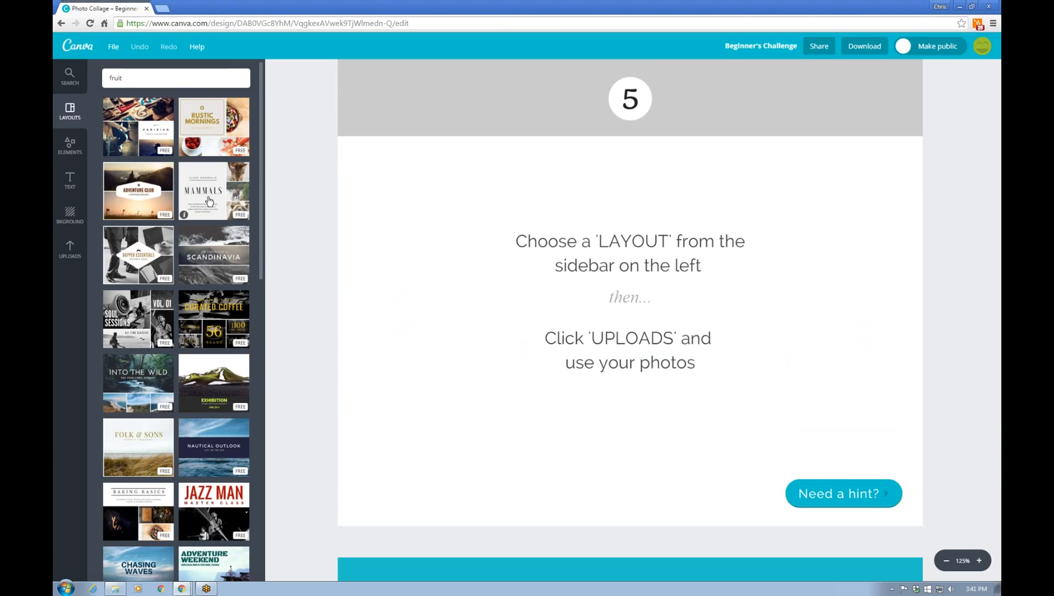
pyautogui.click(209, 202)
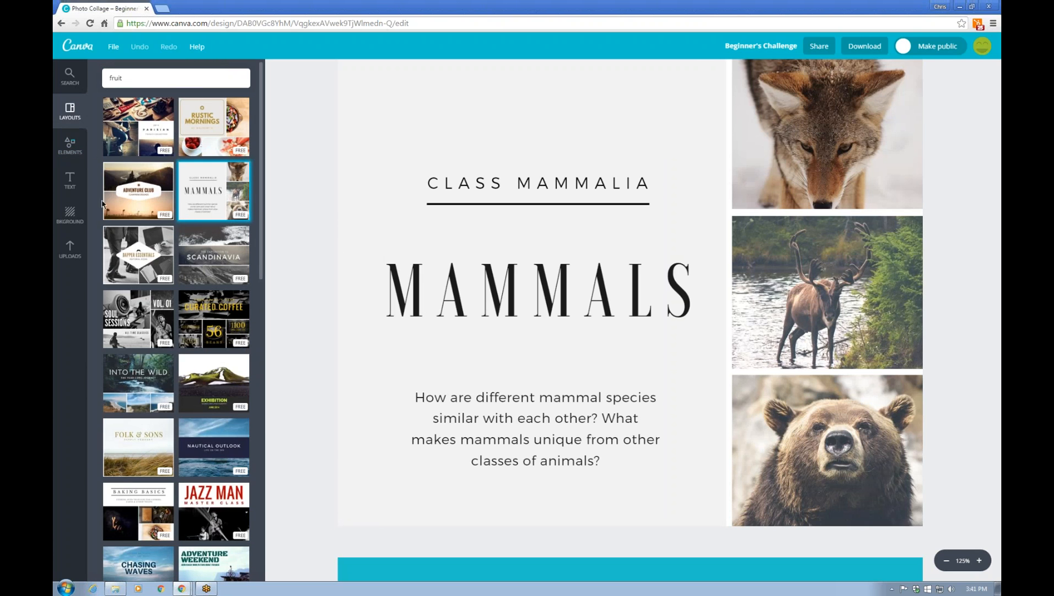
pyautogui.click(70, 253)
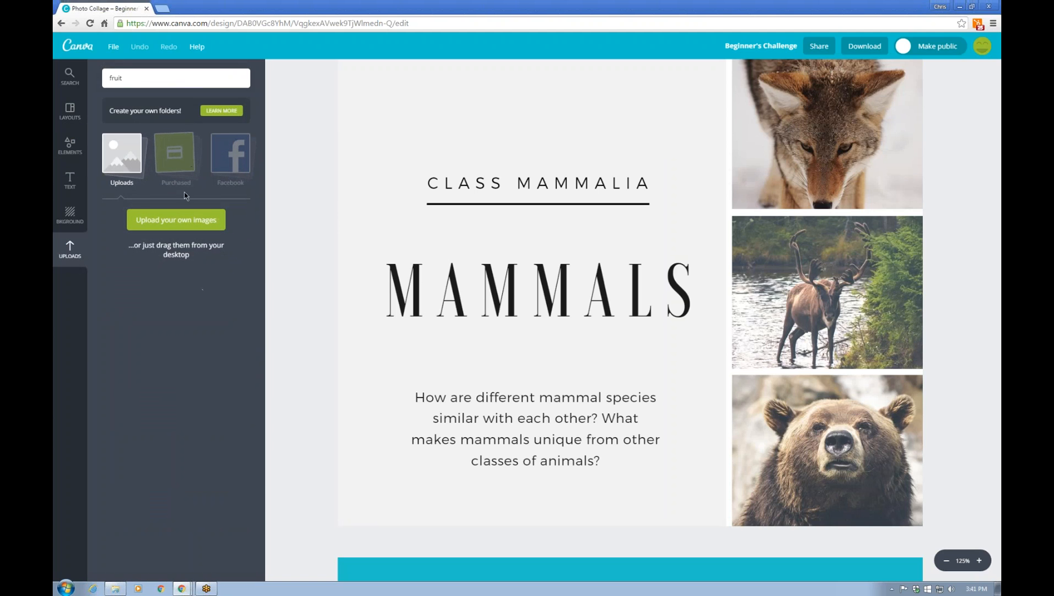
pyautogui.click(189, 227)
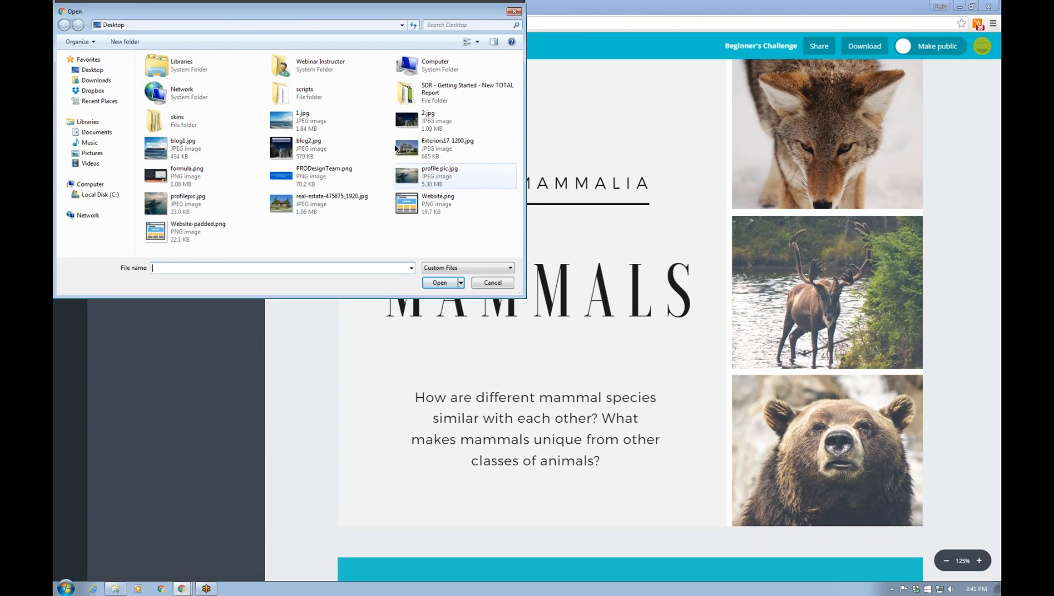
pyautogui.click(340, 132)
pyautogui.keyDown('ctrl'); pyautogui.click(428, 121); pyautogui.keyUp('ctrl')
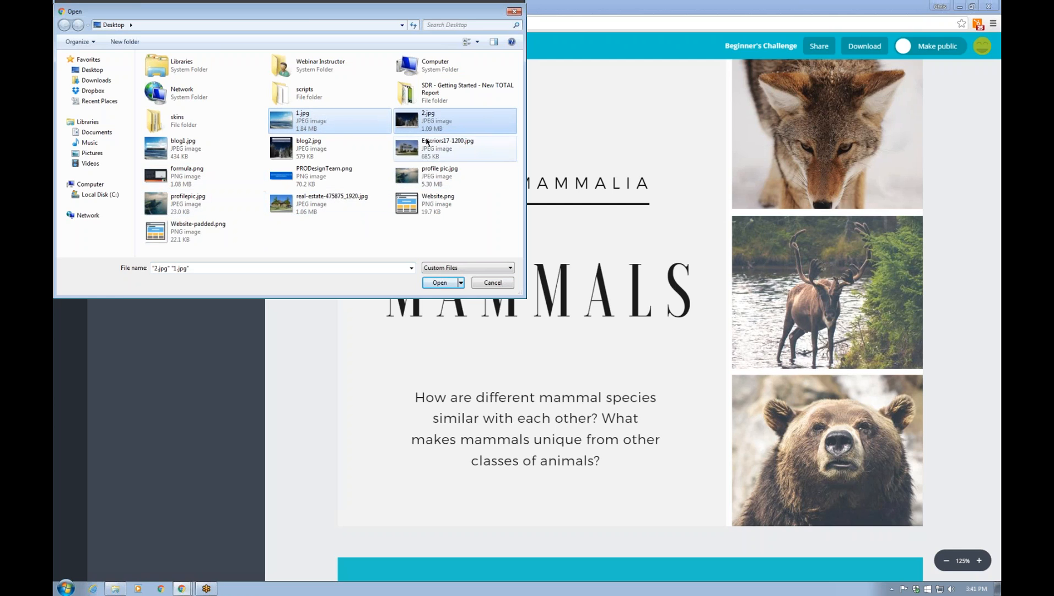
pyautogui.keyDown('ctrl'); pyautogui.click(431, 153); pyautogui.keyUp('ctrl')
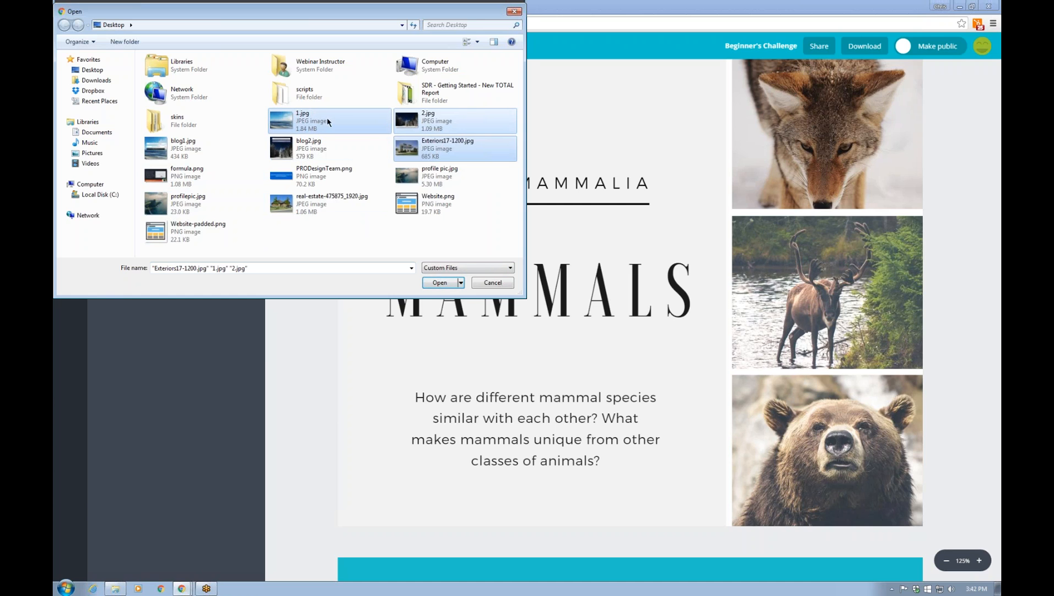
pyautogui.click(439, 283)
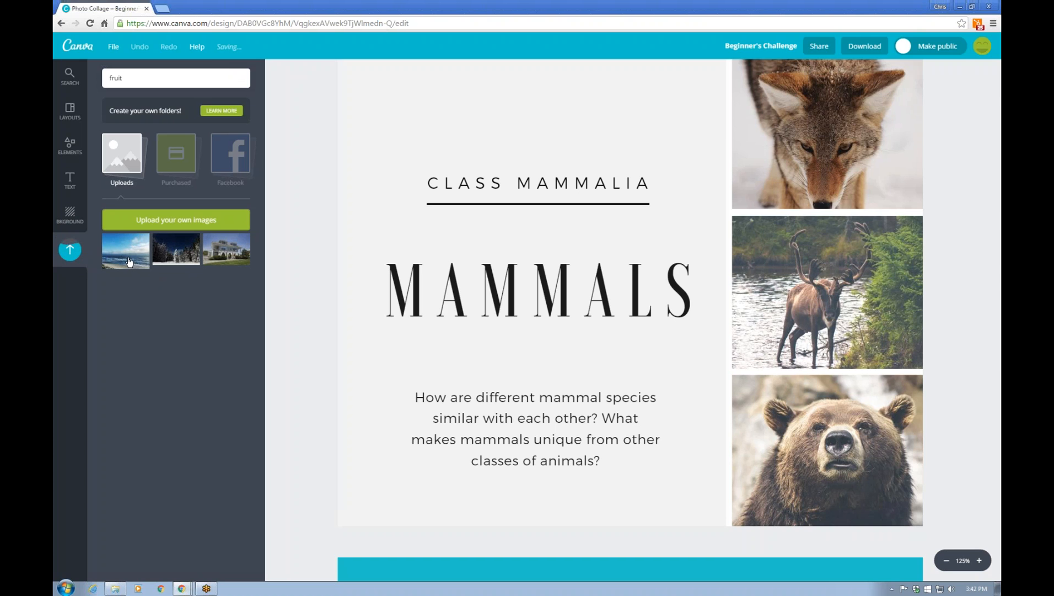
# Swap the coyote, bear and deer photos for the beach, snowy forest and house
pyautogui.moveTo(126, 250); pyautogui.dragTo(853, 182)
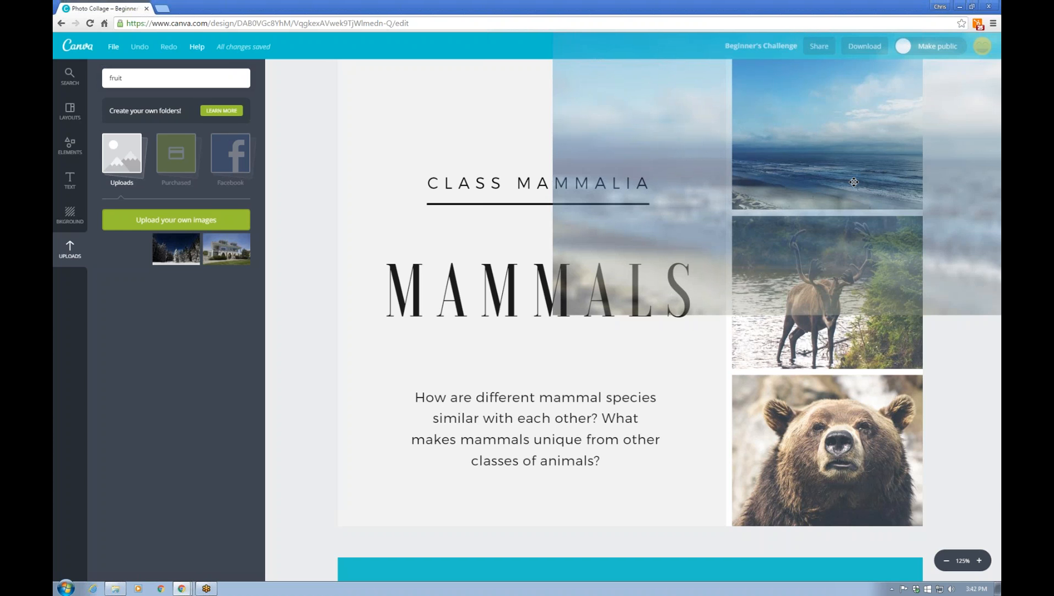
pyautogui.moveTo(854, 181); pyautogui.dragTo(854, 182)
pyautogui.moveTo(175, 249); pyautogui.dragTo(790, 449)
pyautogui.moveTo(238, 265); pyautogui.dragTo(799, 292)
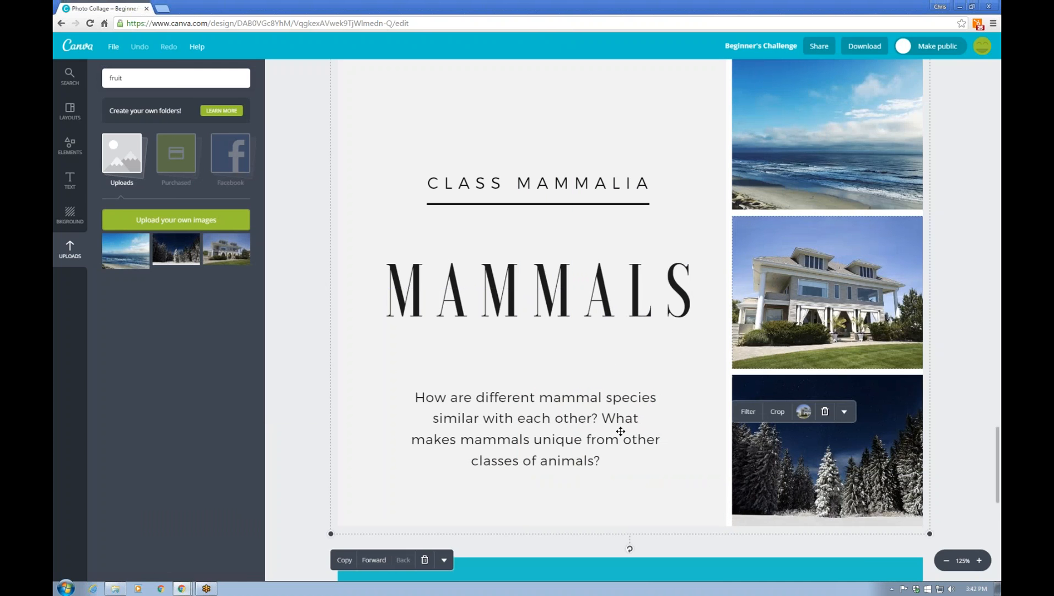
pyautogui.scroll(2, 637, 389)
pyautogui.scroll(-2, 598, 389)
# Replace the CLASS MAMMALIA heading with PROI WEB DESIGN
pyautogui.click(555, 177)
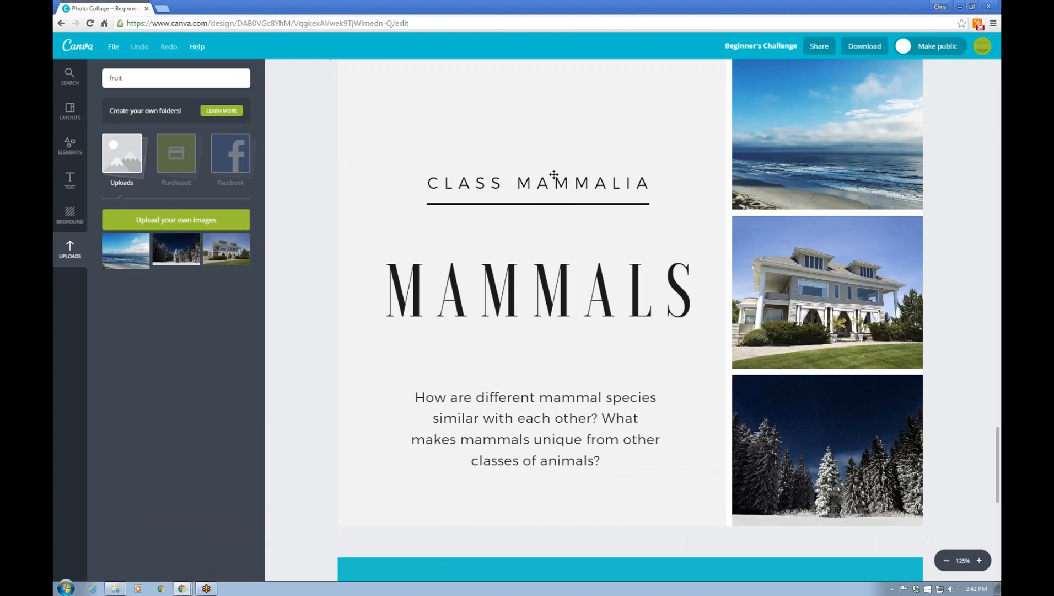
pyautogui.click(649, 182)
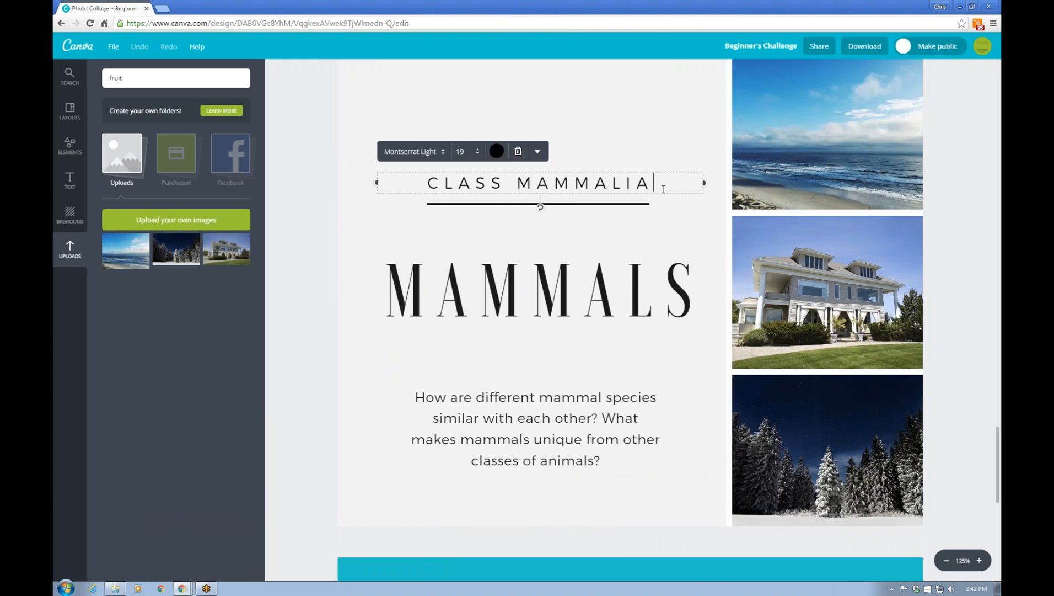
pyautogui.moveTo(654, 180); pyautogui.dragTo(432, 178)
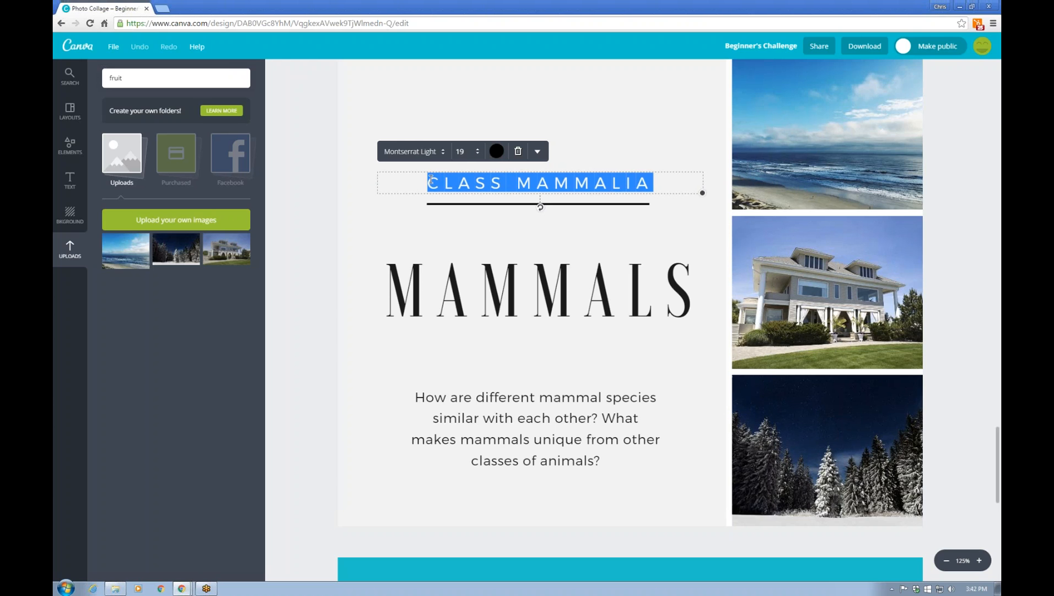
pyautogui.write('PROI')
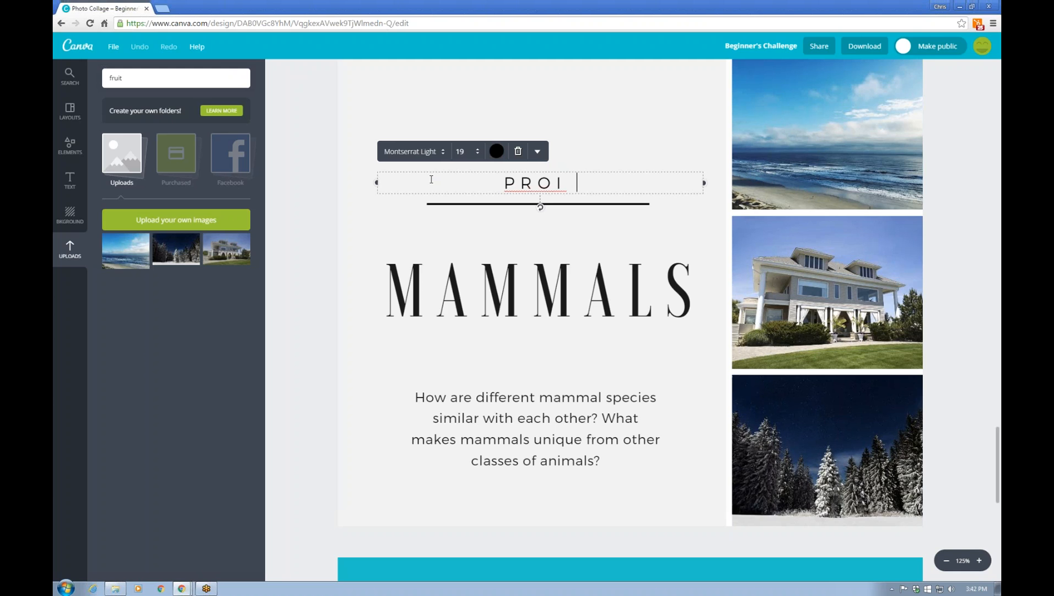
pyautogui.write(' W')
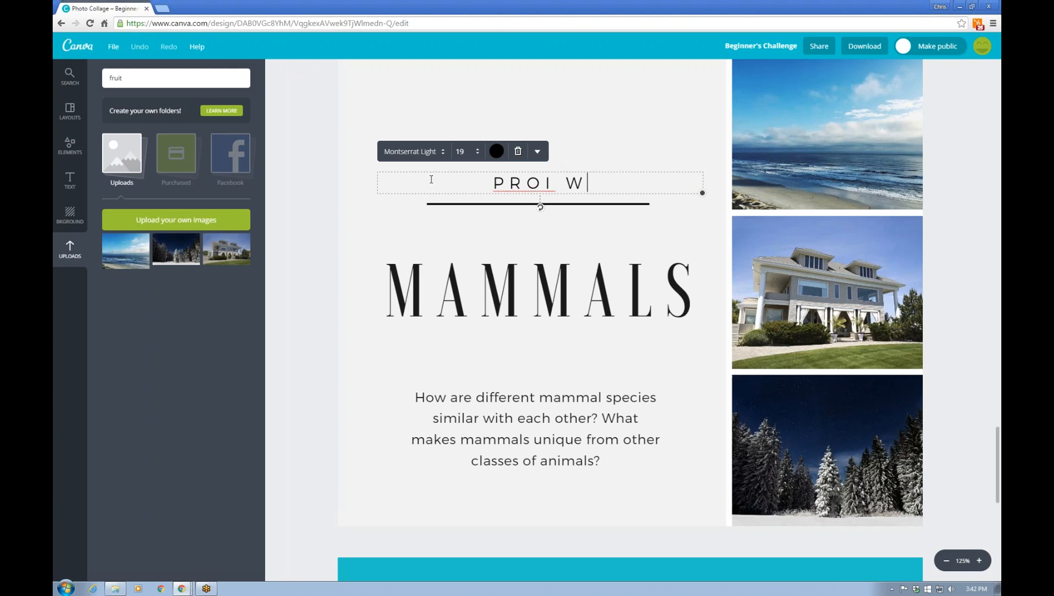
pyautogui.write('EBS')
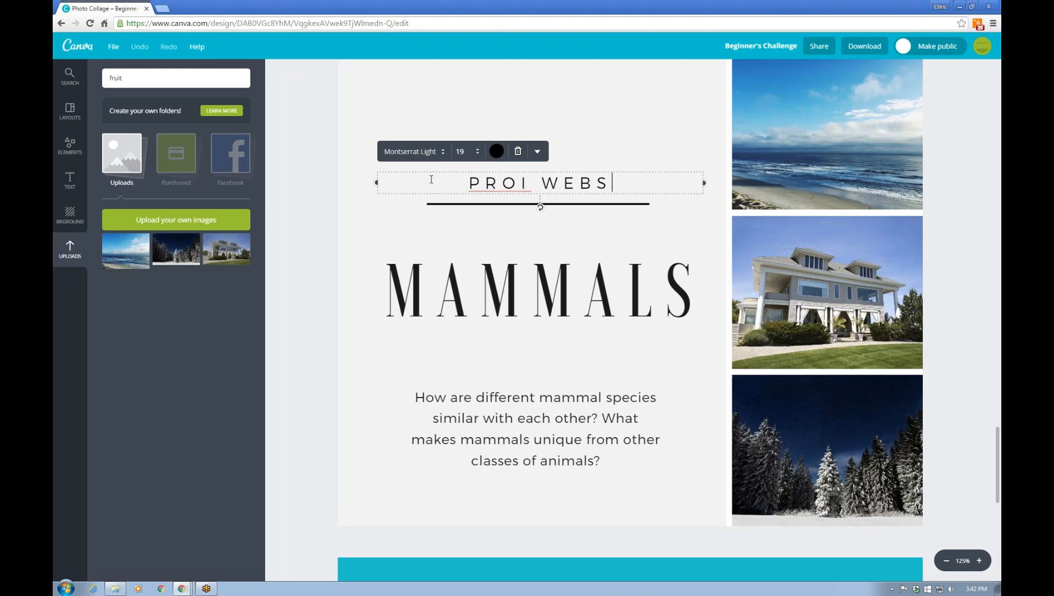
pyautogui.press('BackSpace')
pyautogui.write('DESIGN')
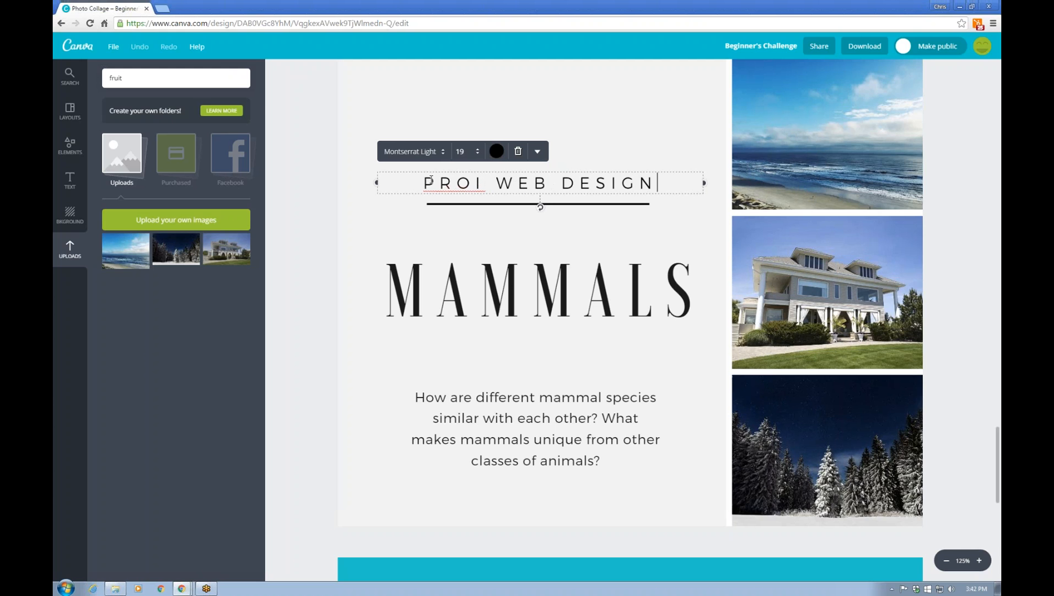
# Change the MAMMALS title to PHOTOS
pyautogui.click(566, 290)
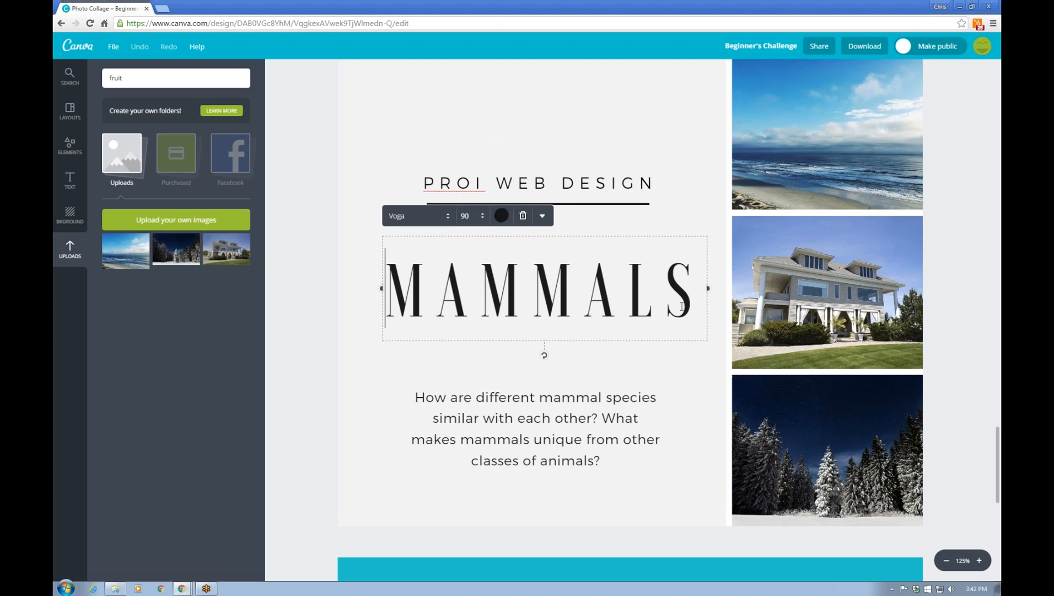
pyautogui.moveTo(686, 297); pyautogui.dragTo(402, 261)
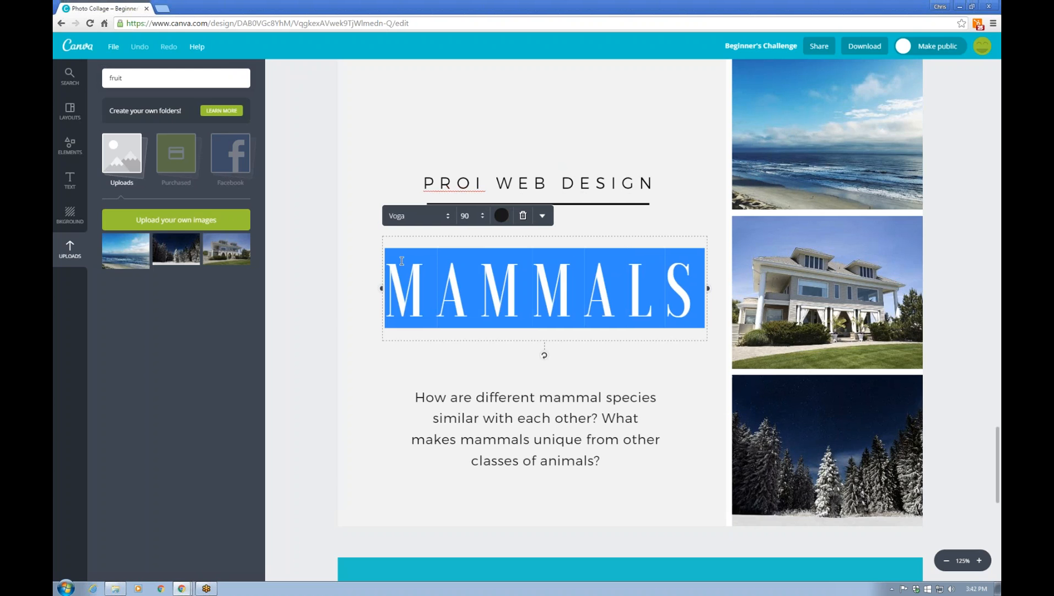
pyautogui.write('PHOTOS')
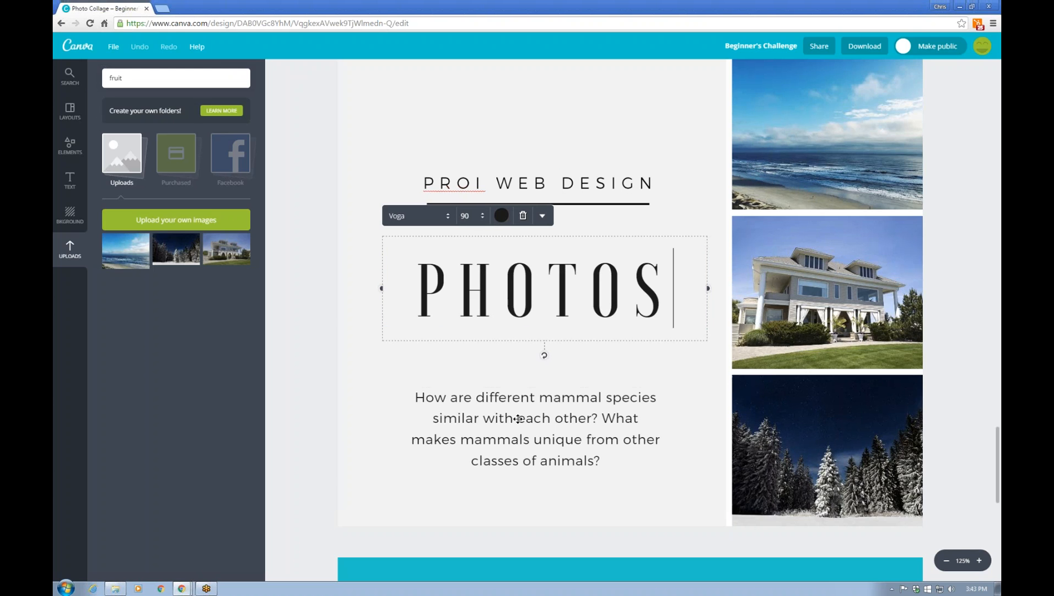
pyautogui.click(537, 427)
pyautogui.click(537, 426)
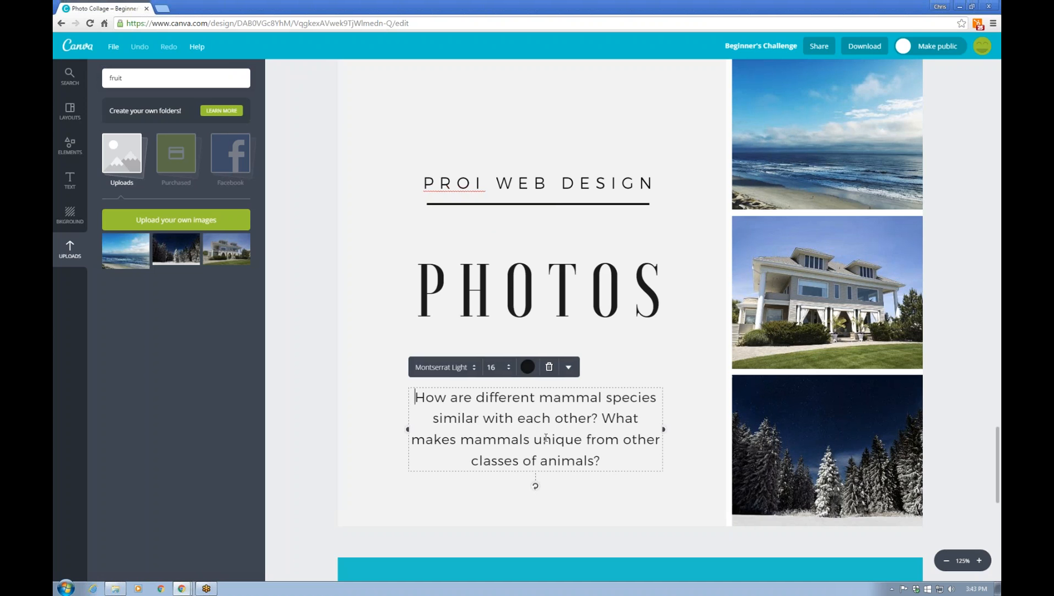
pyautogui.scroll(-3, 607, 471)
pyautogui.scroll(-7, 640, 369)
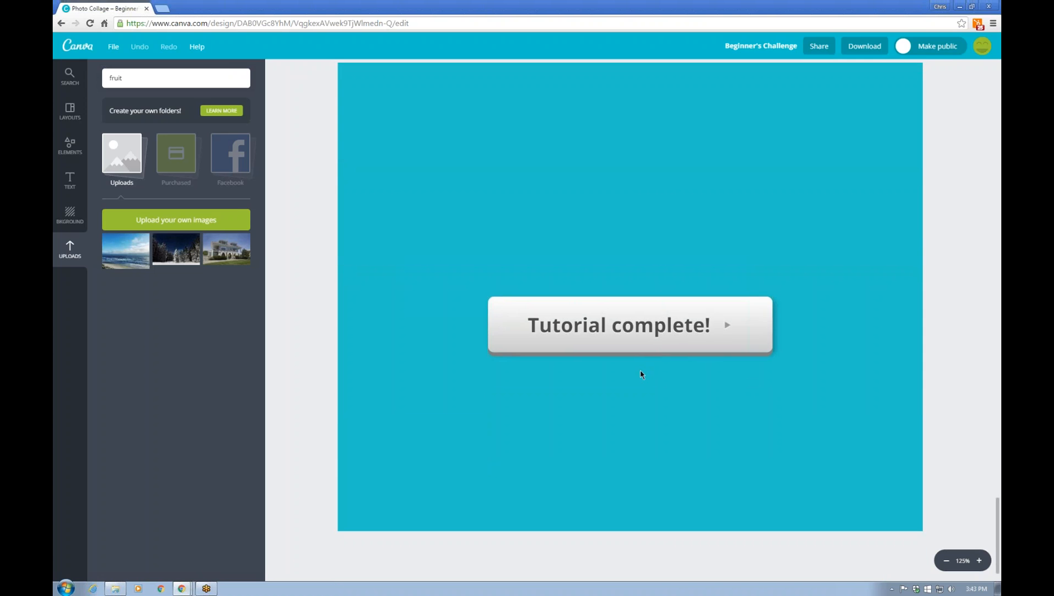
# Complete the Beginner's Challenge and leave it to start your own design
pyautogui.click(640, 333)
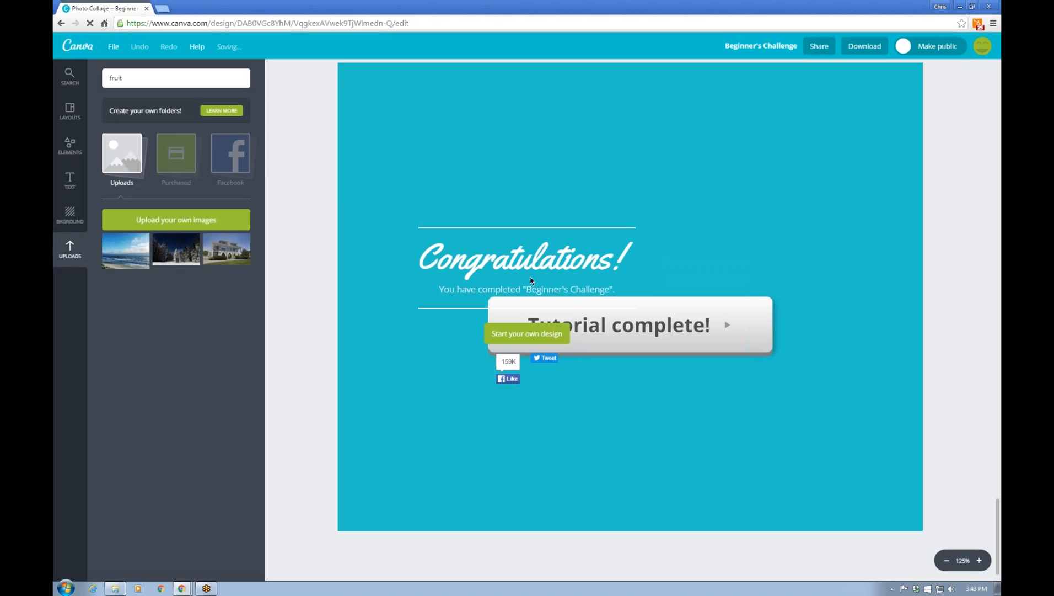
pyautogui.click(526, 333)
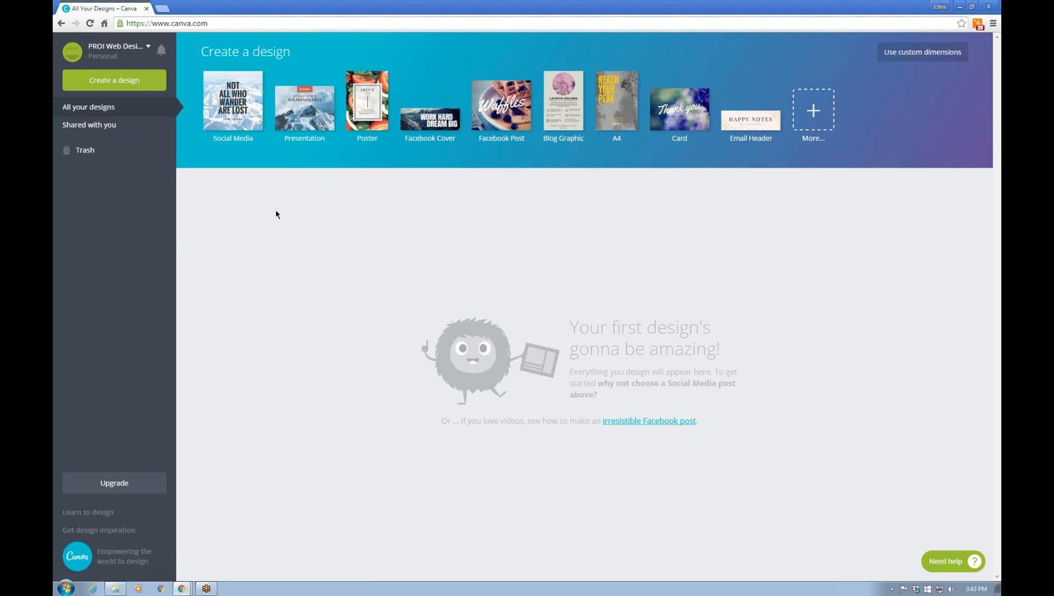
# Open Create a design and browse the categories down through Events and Ads
pyautogui.click(148, 84)
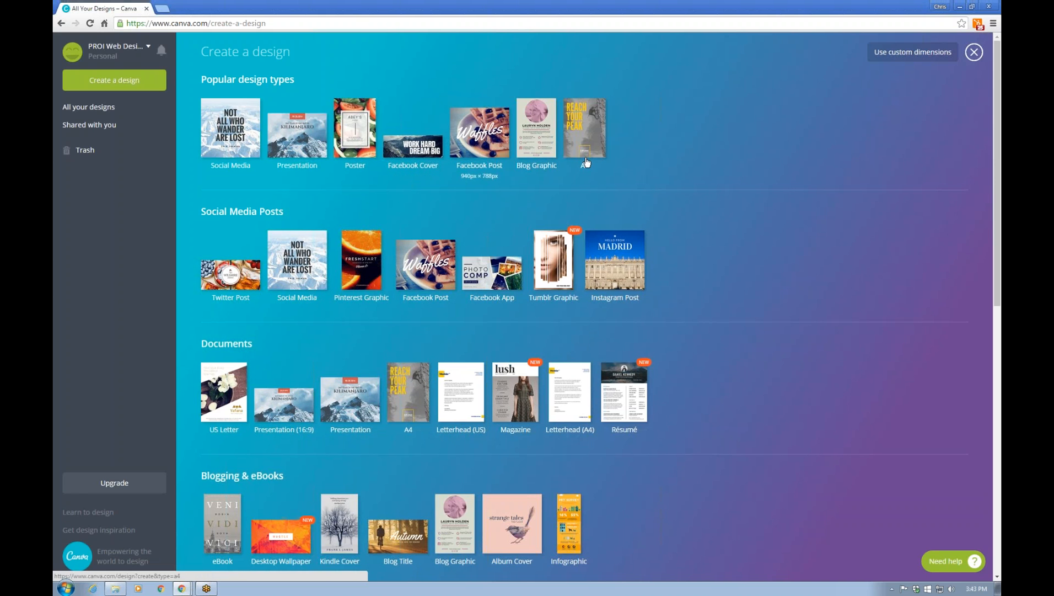
pyautogui.scroll(-2, 718, 261)
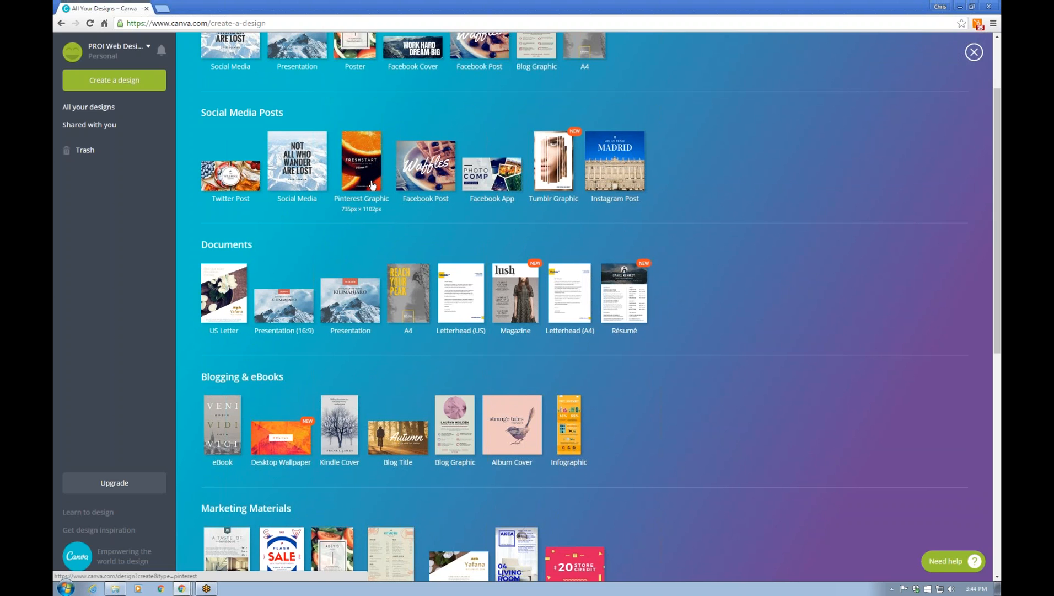
pyautogui.scroll(-1, 372, 185)
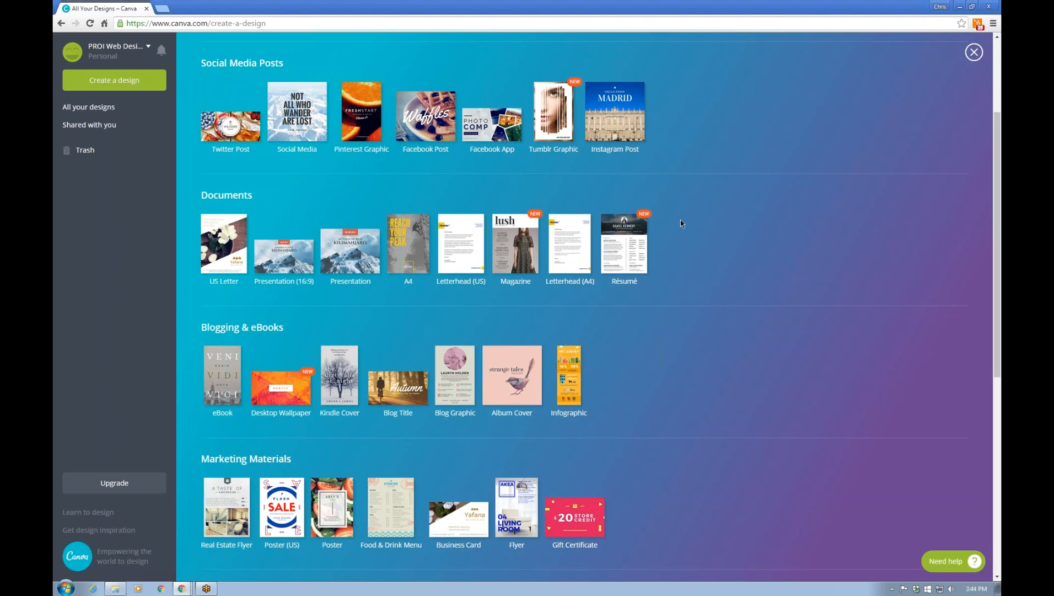
pyautogui.scroll(-2, 554, 278)
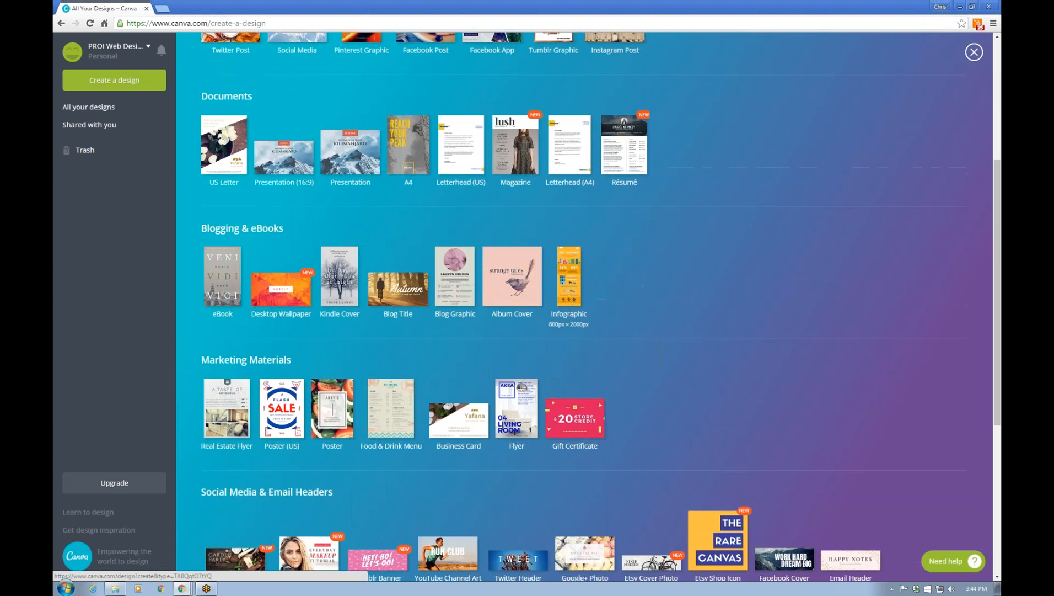
pyautogui.scroll(-1, 583, 301)
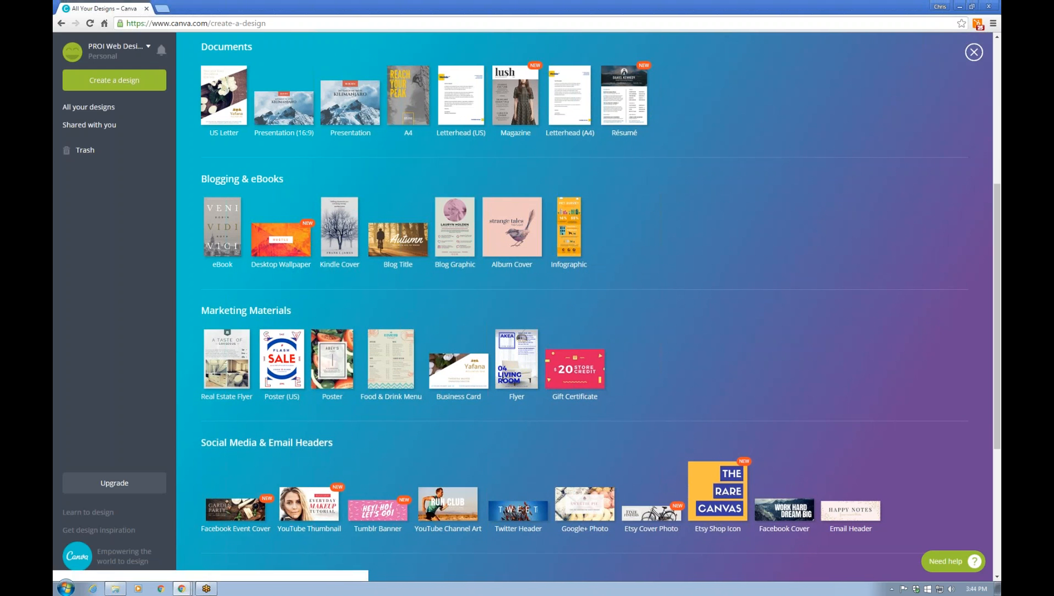
pyautogui.scroll(-3, 709, 330)
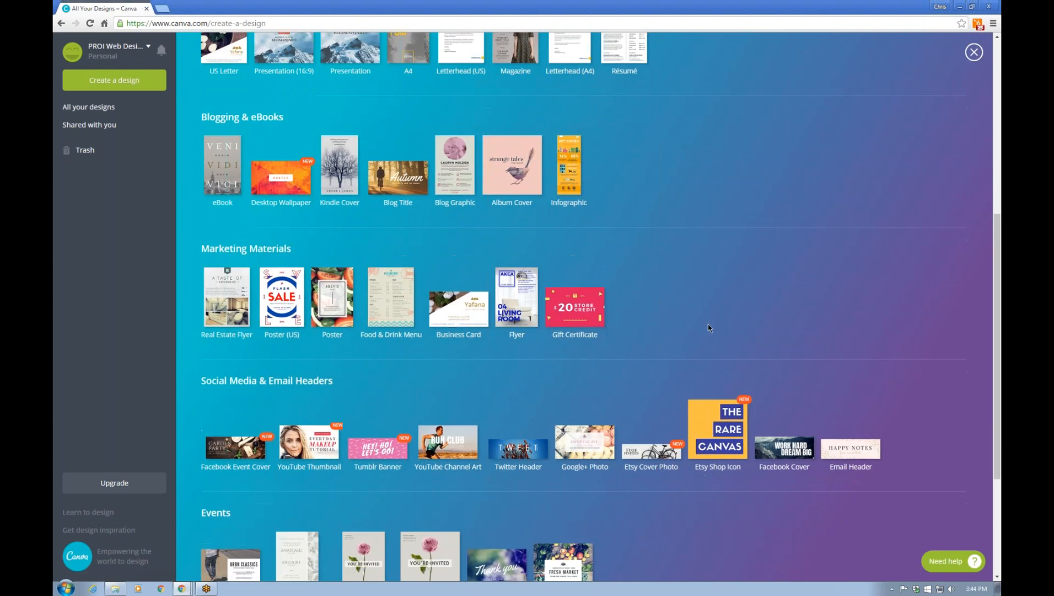
pyautogui.scroll(-1, 188, 345)
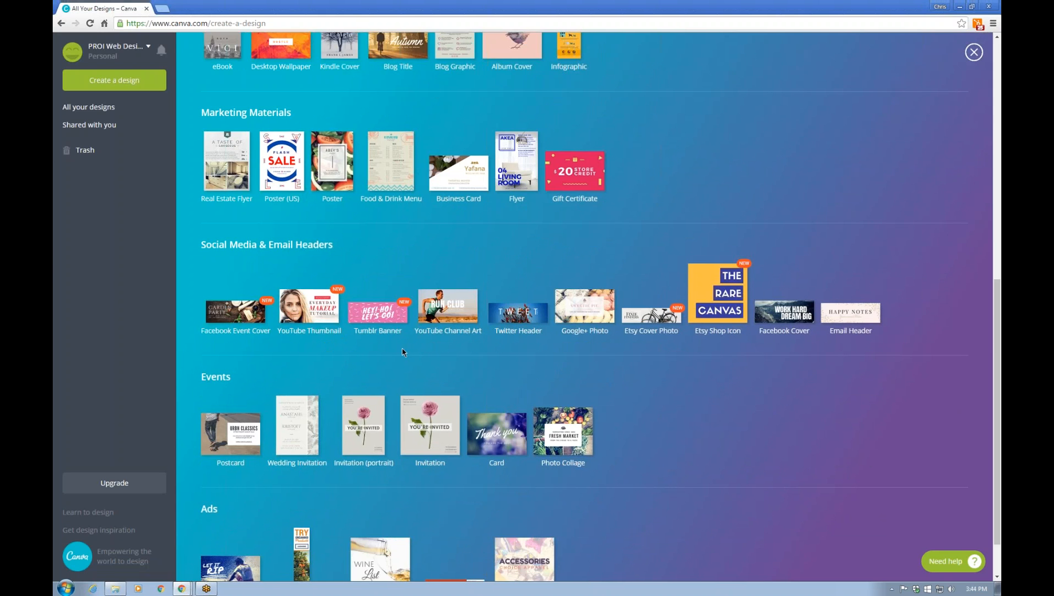
# Create a new Facebook Cover design and browse its Layouts panel
pyautogui.click(797, 315)
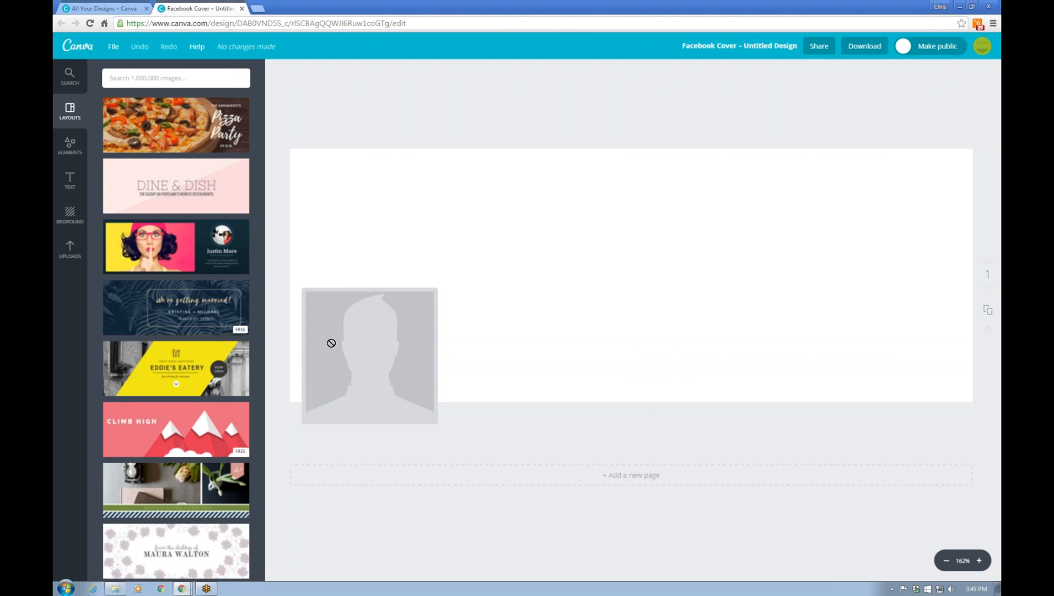
pyautogui.scroll(-9, 195, 380)
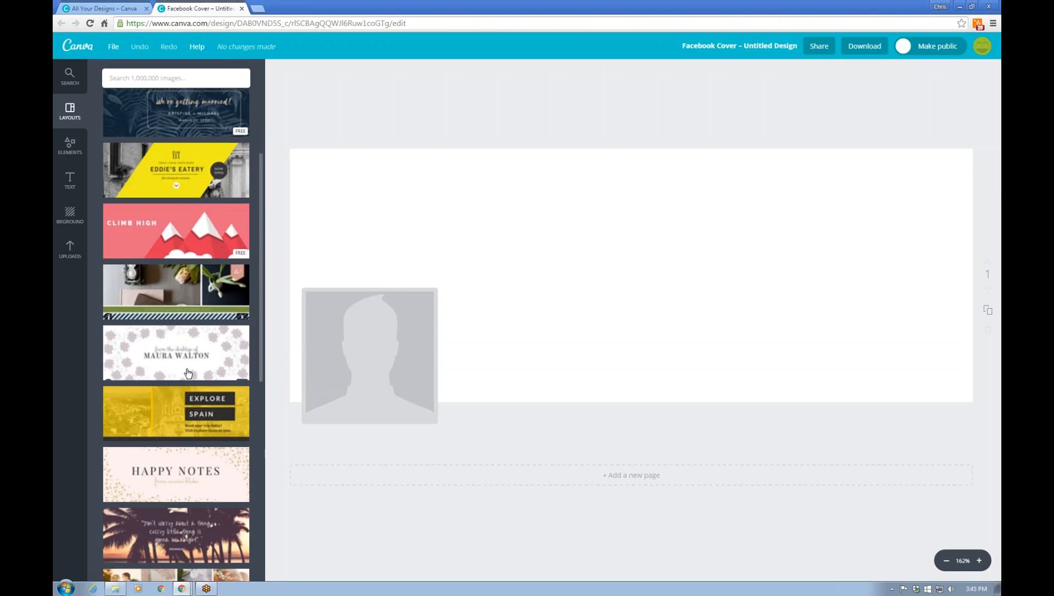
pyautogui.scroll(-6, 203, 352)
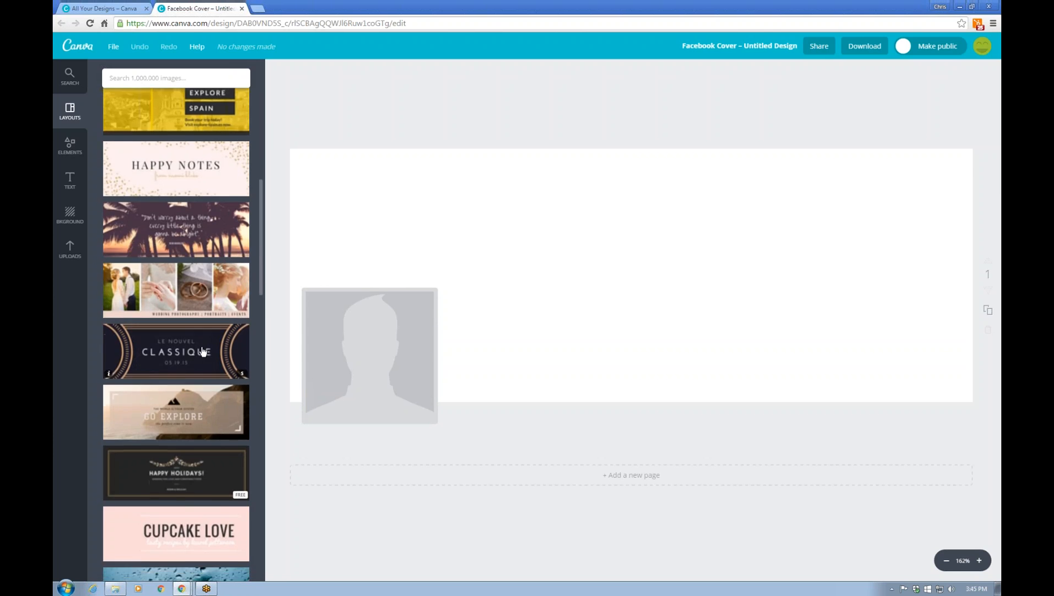
pyautogui.scroll(-7, 202, 352)
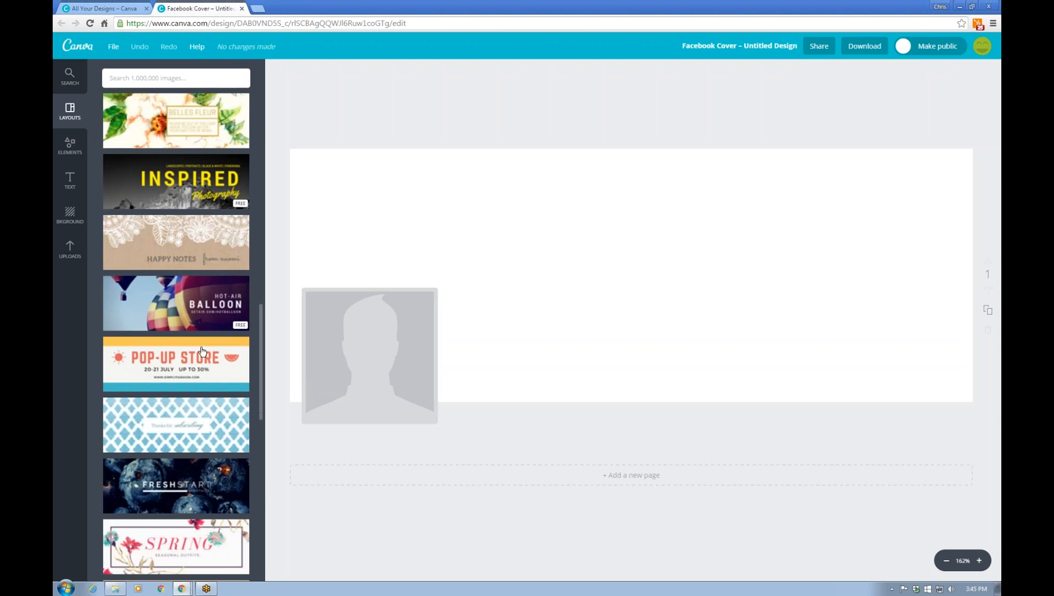
pyautogui.scroll(-8, 202, 353)
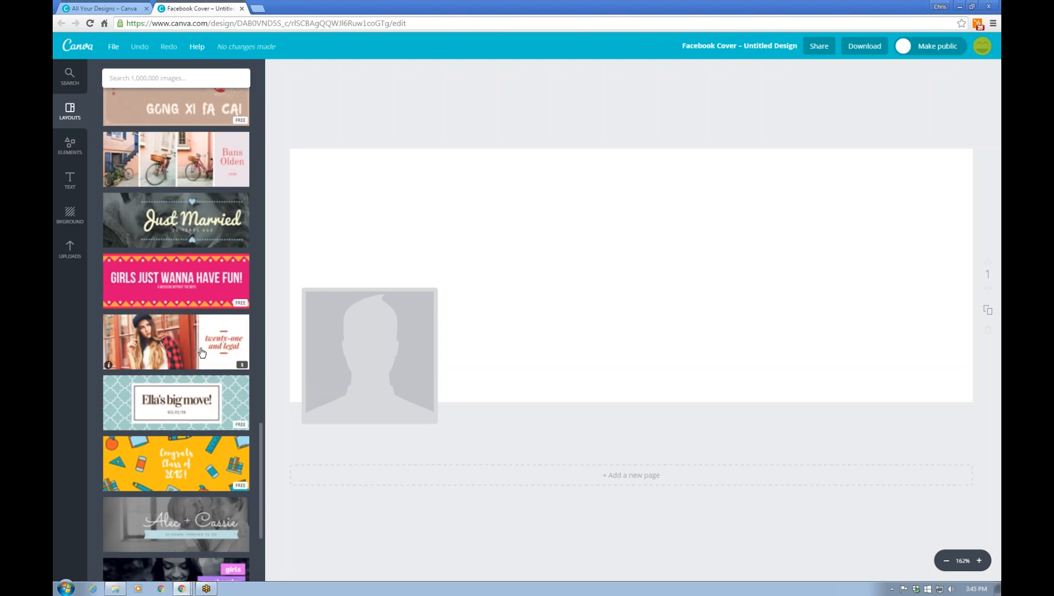
pyautogui.scroll(-8, 200, 396)
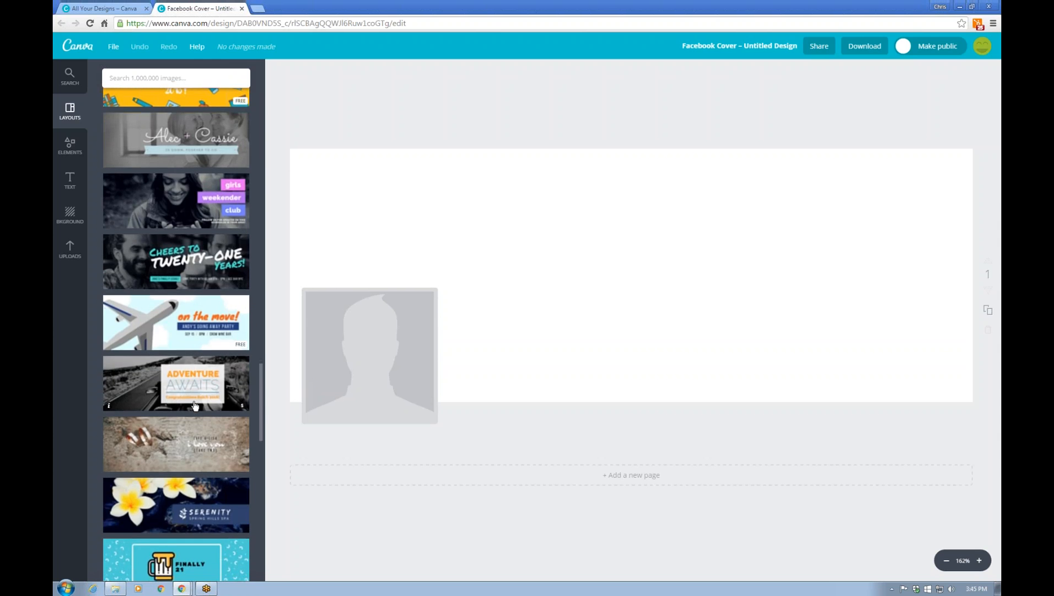
pyautogui.scroll(-5, 194, 404)
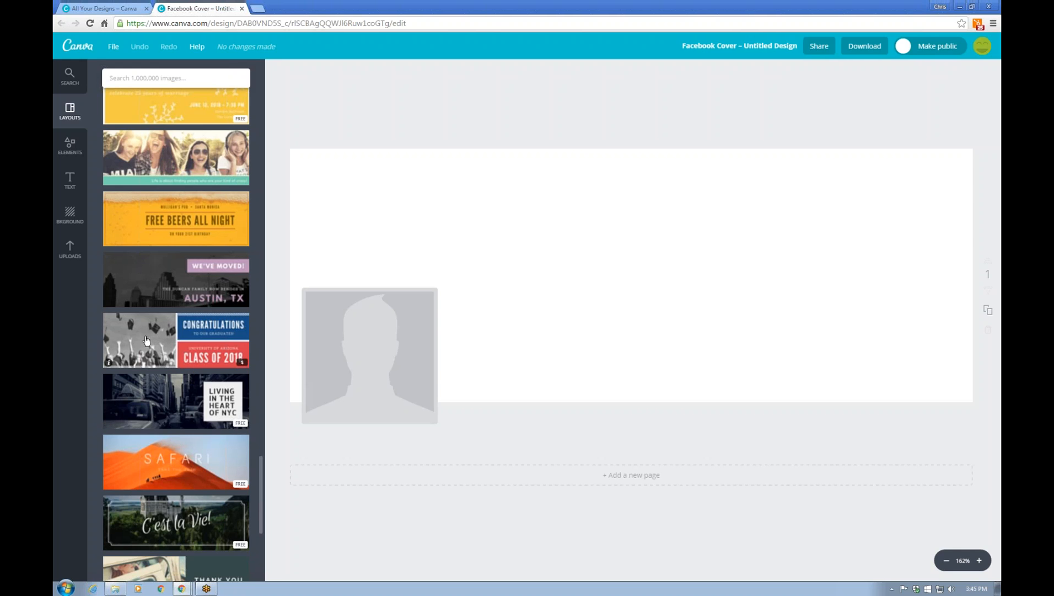
pyautogui.scroll(-1, 146, 340)
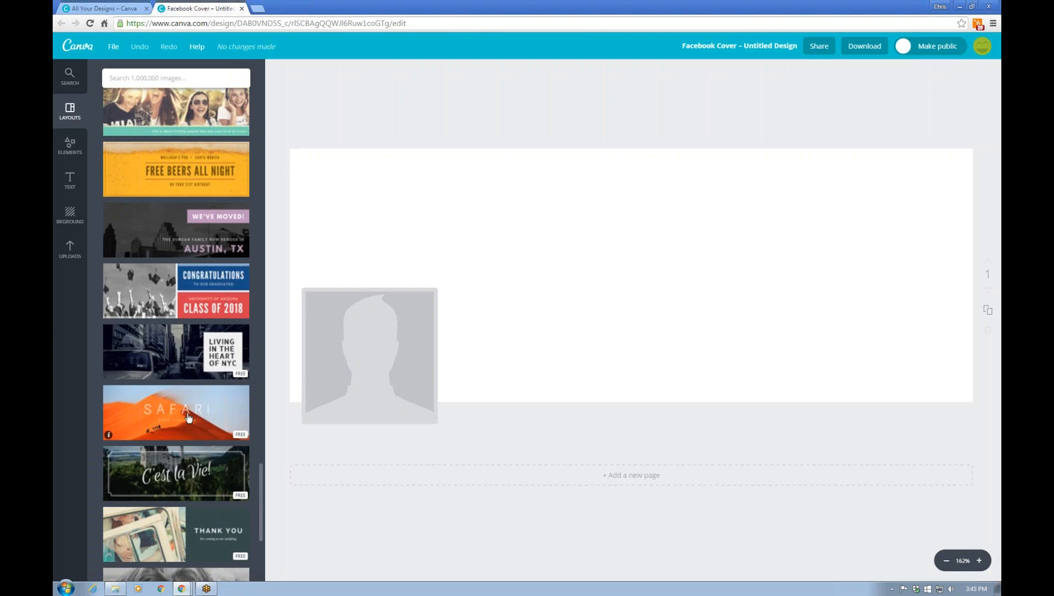
# Apply the Living in the Heart of NYC layout and retype its text as PROI / WEB / DESIGN
pyautogui.click(177, 353)
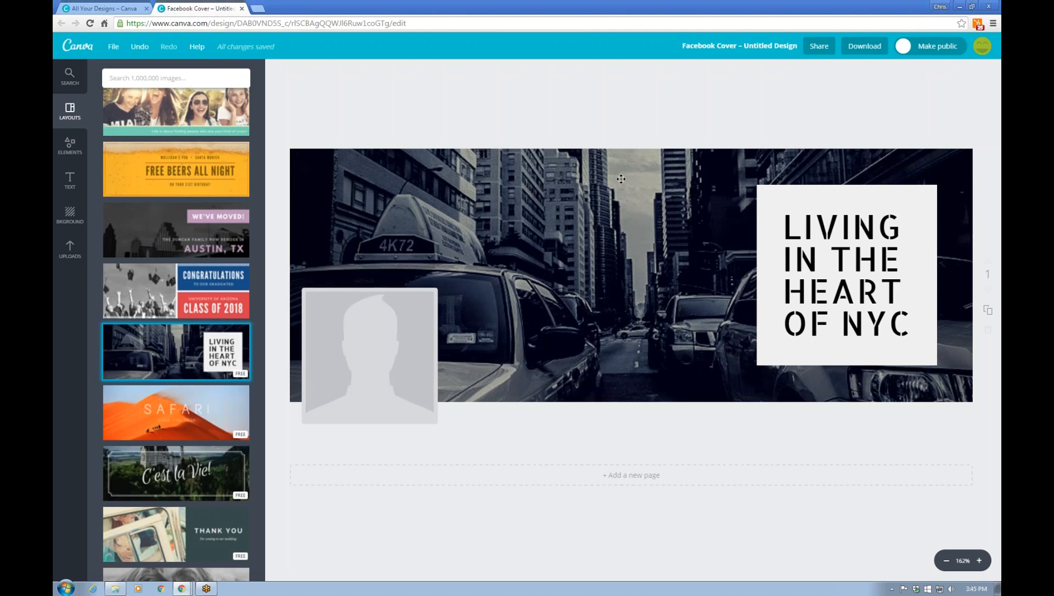
pyautogui.click(850, 228)
pyautogui.moveTo(912, 326); pyautogui.dragTo(777, 219)
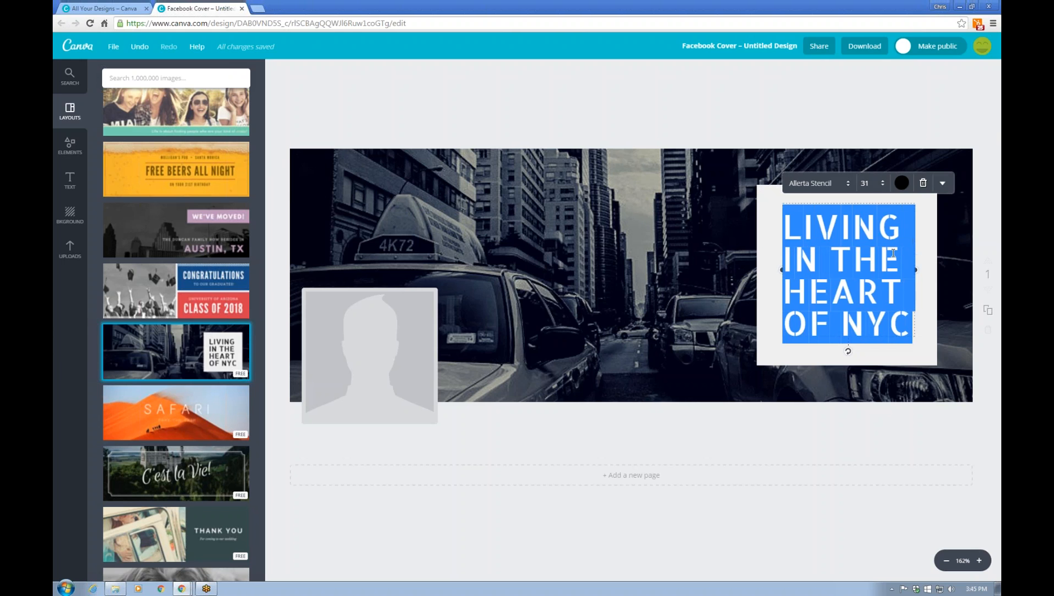
pyautogui.write('PROI')
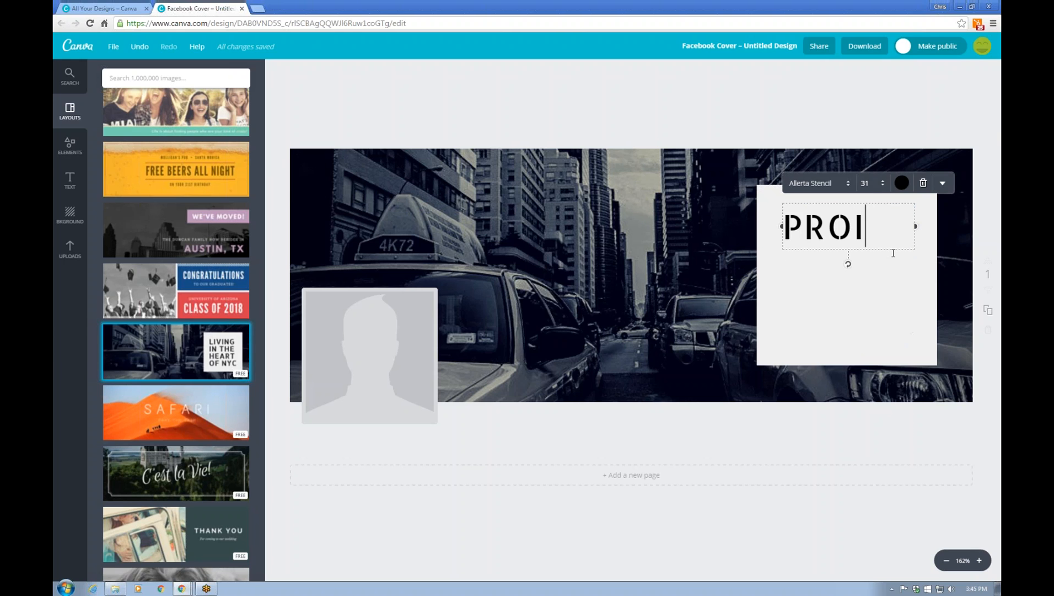
pyautogui.press('Return')
pyautogui.write('WE3B')
pyautogui.press('BackSpace')
pyautogui.press('BackSpace')
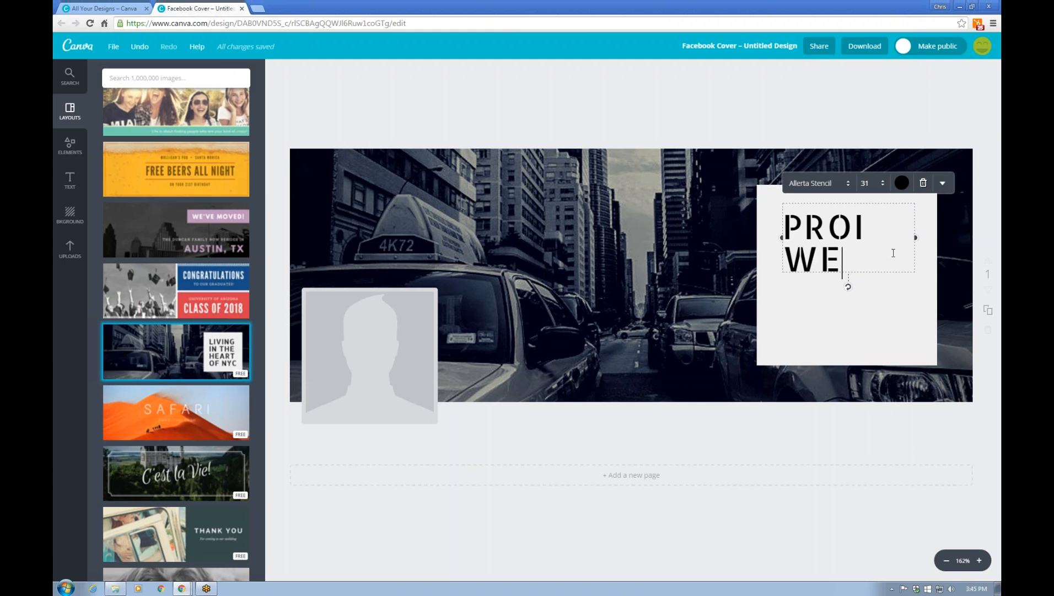
pyautogui.write('B')
pyautogui.press('Return')
pyautogui.write('DESIGN')
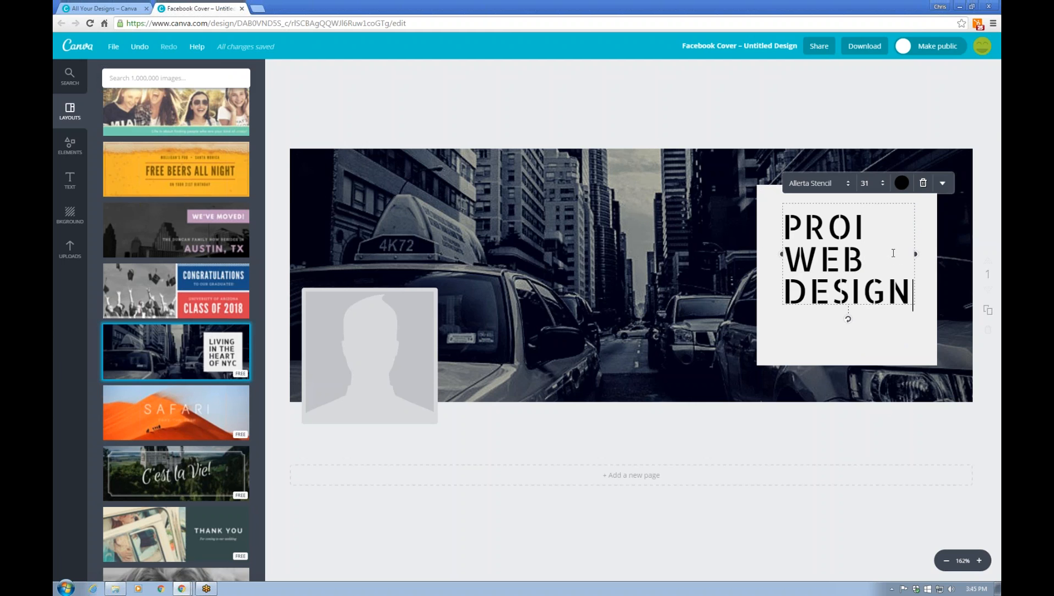
pyautogui.click(569, 192)
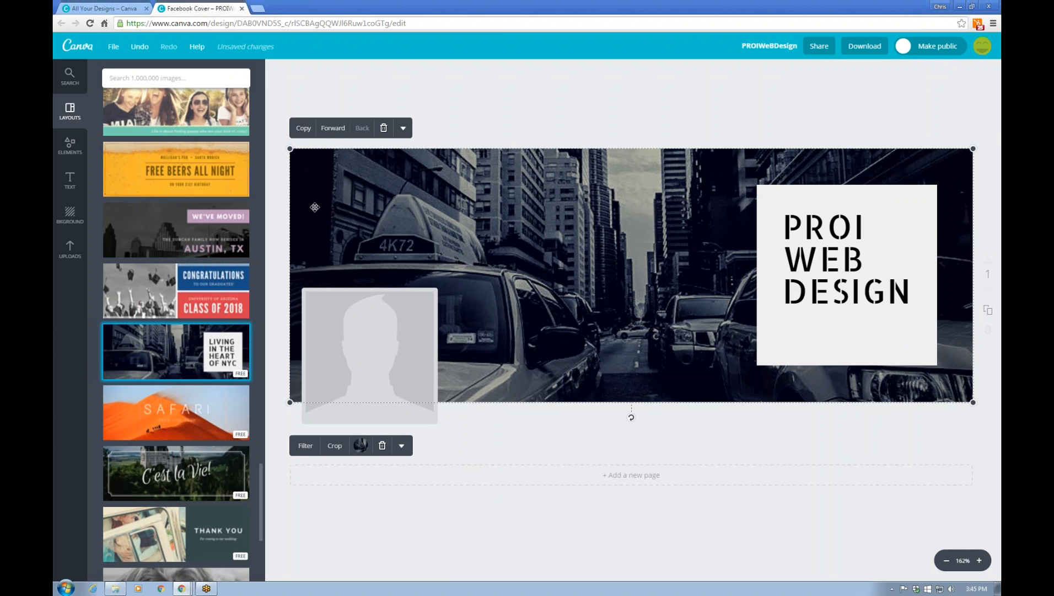
# Replace the dark city background with the uploaded ocean photo, trying Cali before settling on the Normal filter
pyautogui.click(70, 249)
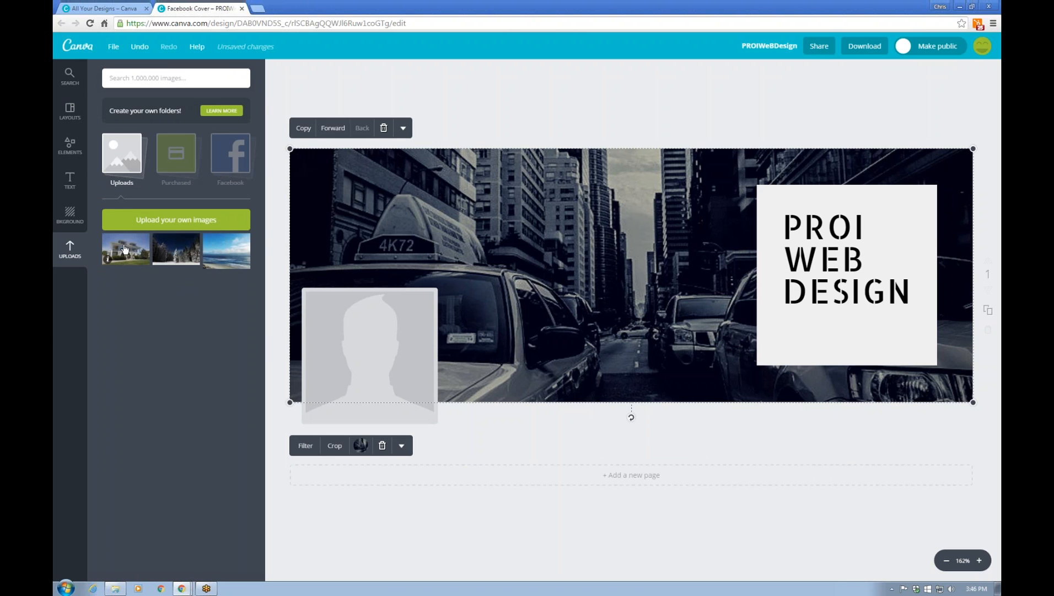
pyautogui.moveTo(244, 254); pyautogui.dragTo(451, 213)
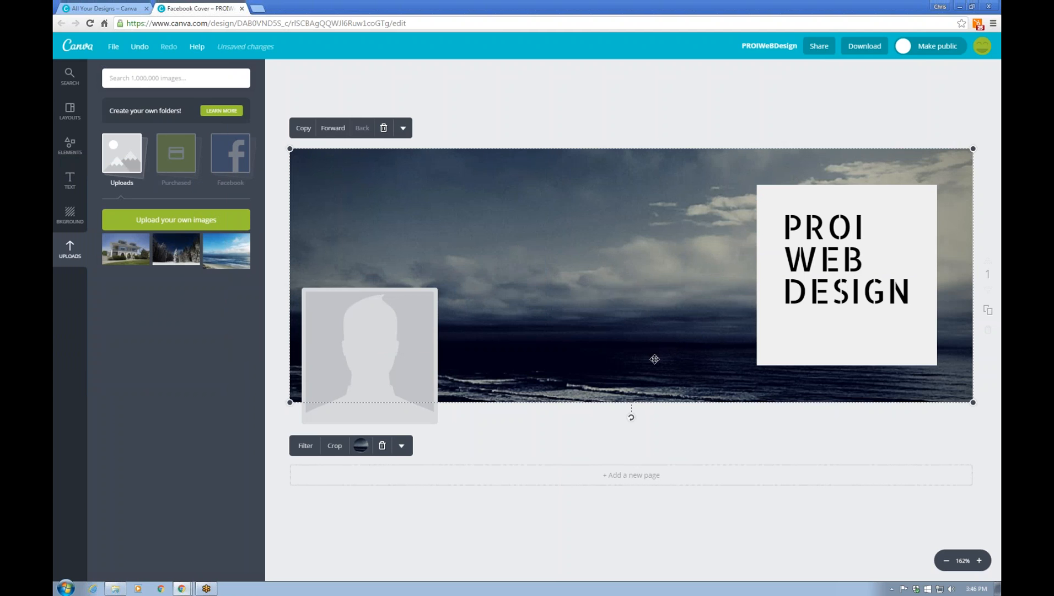
pyautogui.click(310, 448)
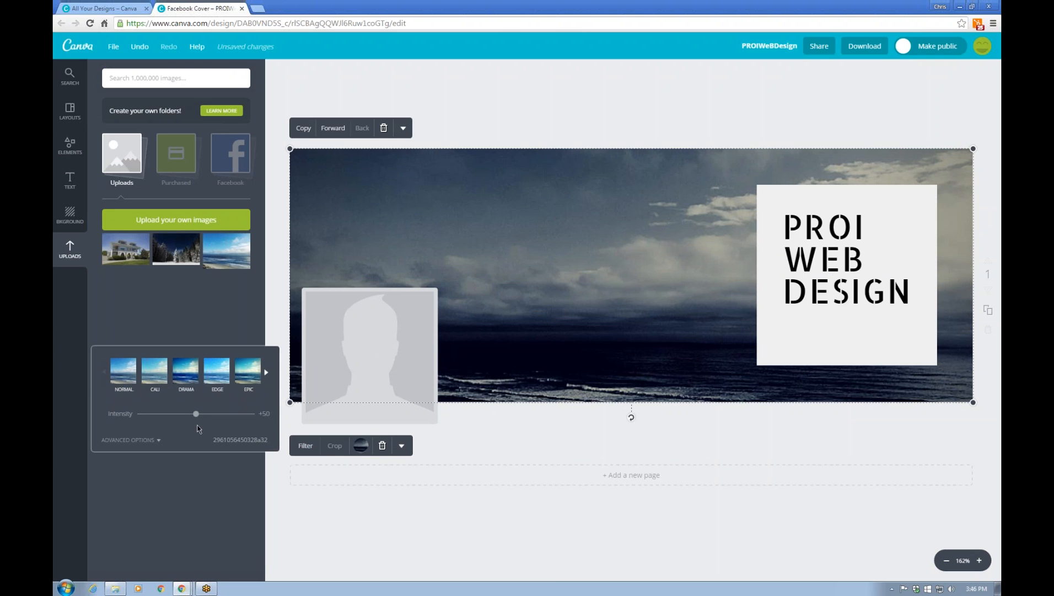
pyautogui.click(154, 370)
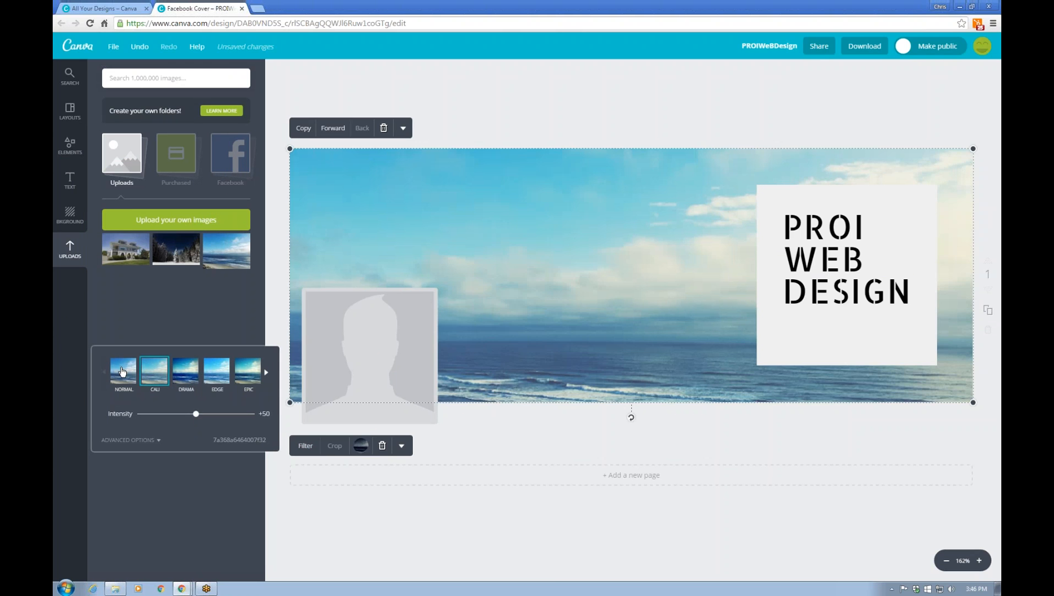
pyautogui.click(122, 371)
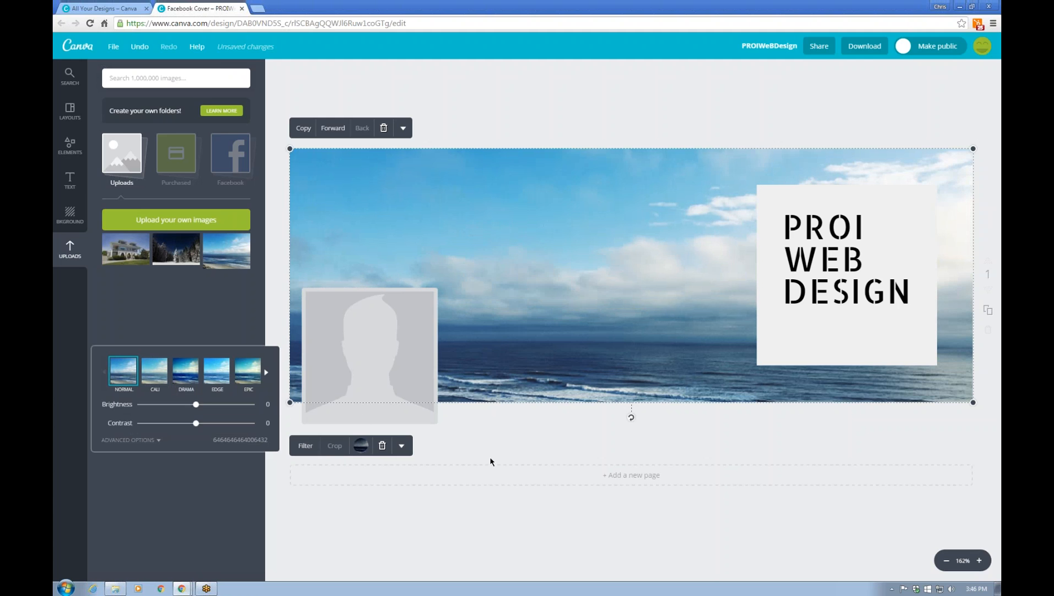
pyautogui.click(497, 429)
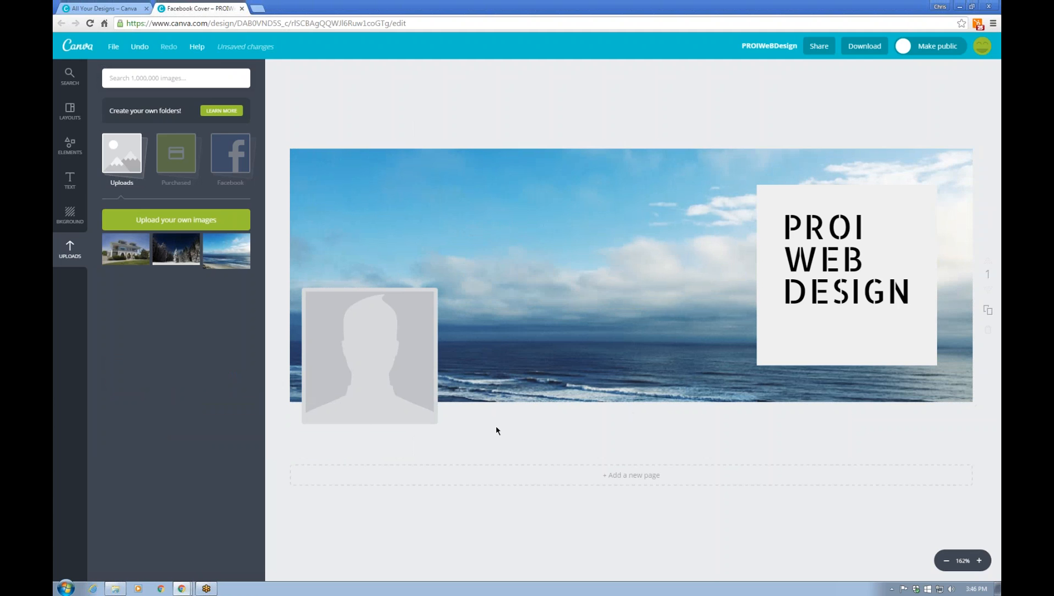
pyautogui.click(849, 282)
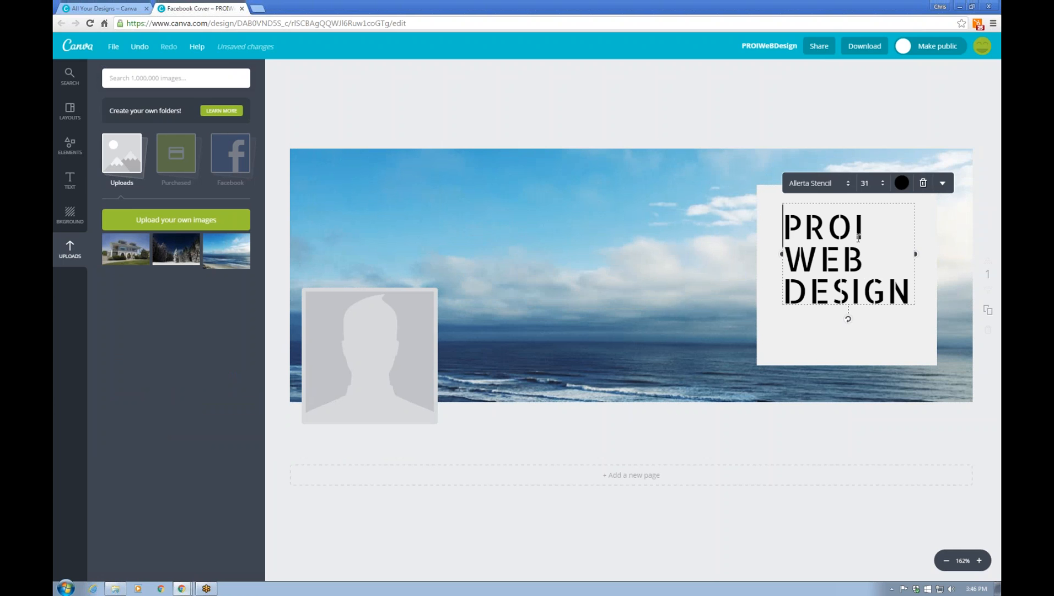
# Move the PROI WEB DESIGN text up and shorten the white panel from the bottom to fit it
pyautogui.moveTo(856, 205)
pyautogui.mouseDown()
pyautogui.moveTo(837, 192)
pyautogui.moveTo(857, 198)
pyautogui.mouseUp()
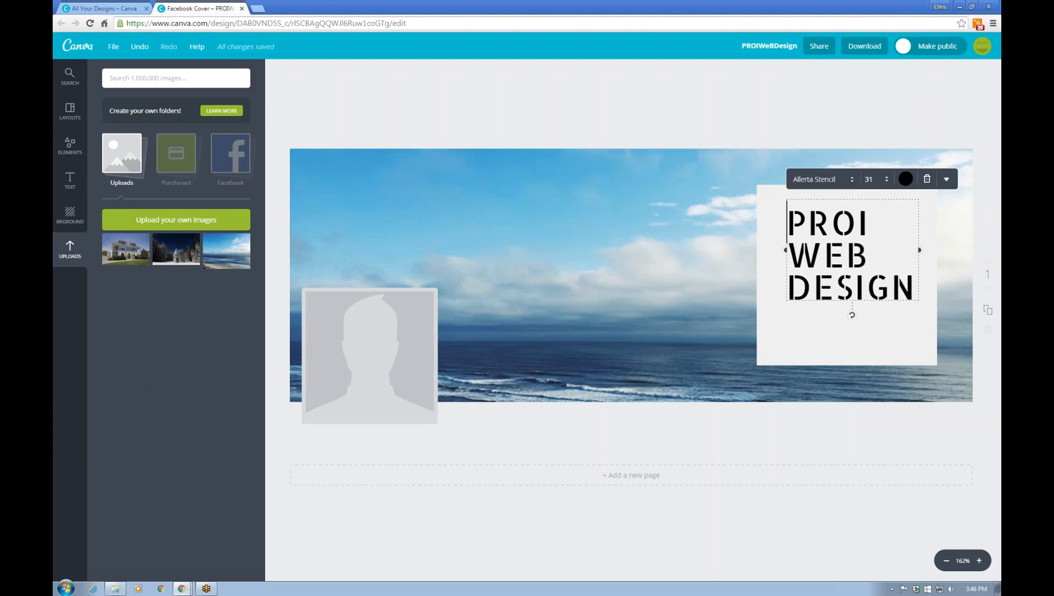
pyautogui.click(850, 360)
pyautogui.moveTo(849, 365); pyautogui.dragTo(848, 319)
pyautogui.moveTo(901, 192); pyautogui.dragTo(901, 196)
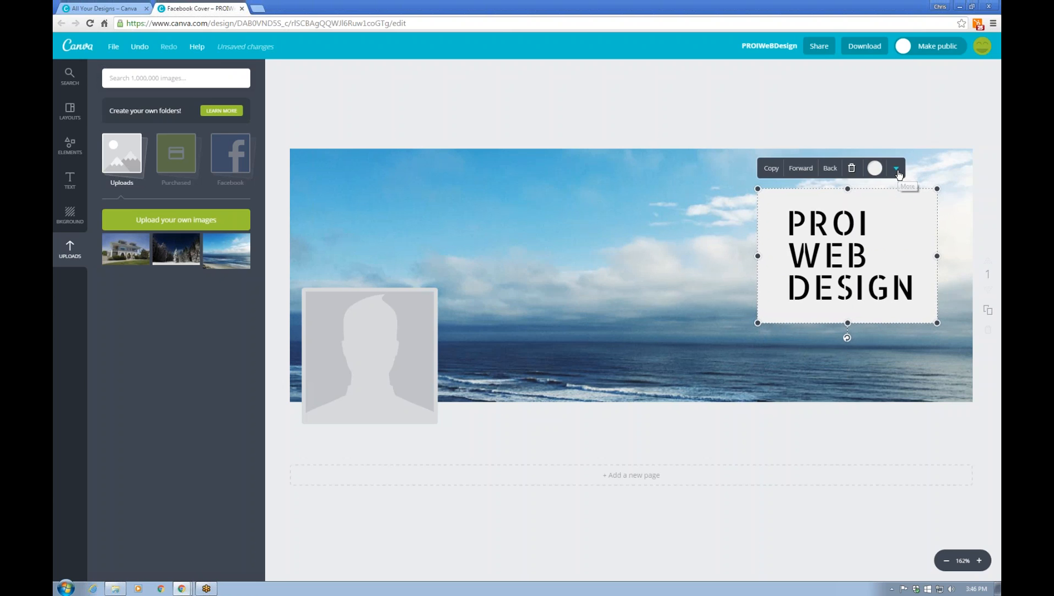
# Lower the white panel's transparency slightly, then head back toward the Canva home page
pyautogui.click(896, 168)
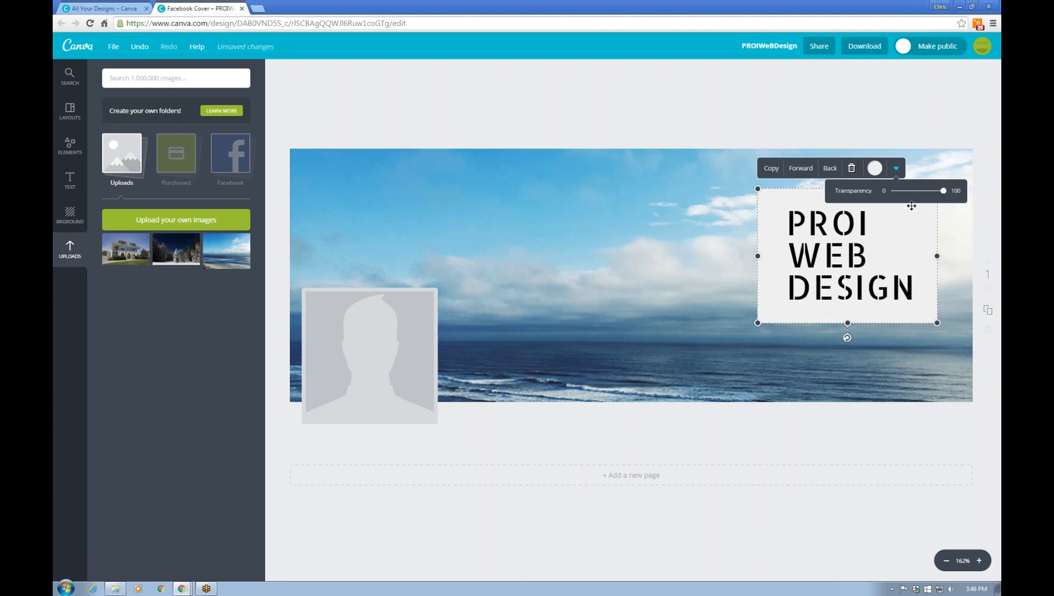
pyautogui.moveTo(945, 191); pyautogui.dragTo(927, 189)
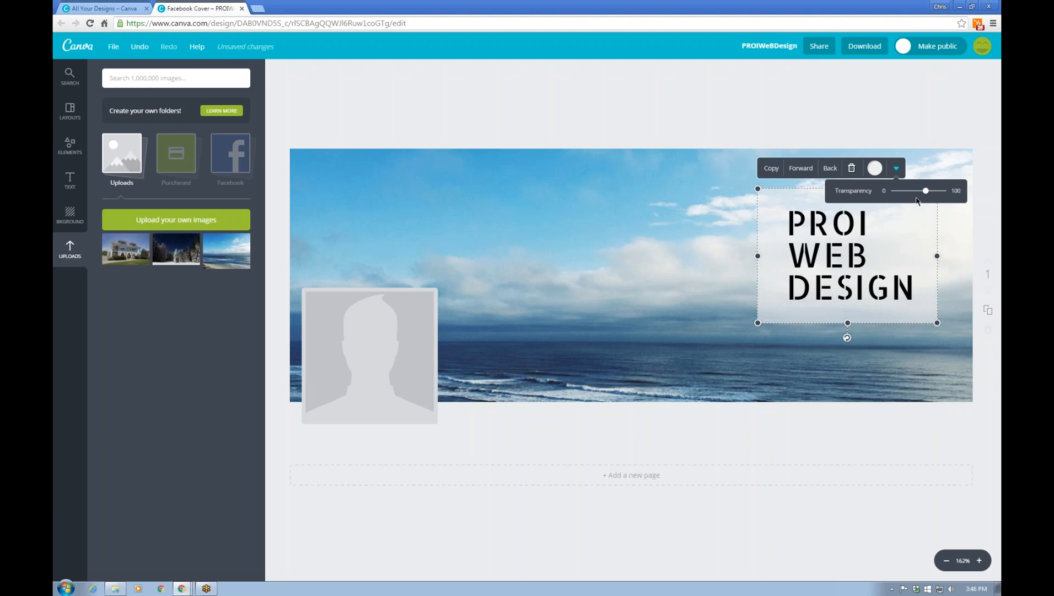
pyautogui.click(891, 144)
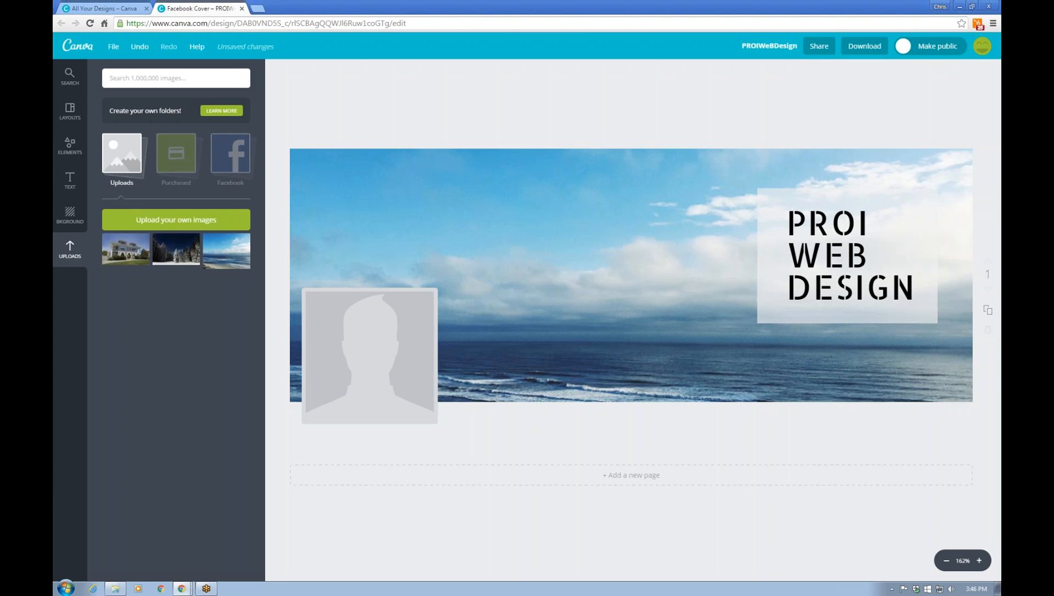
pyautogui.click(76, 51)
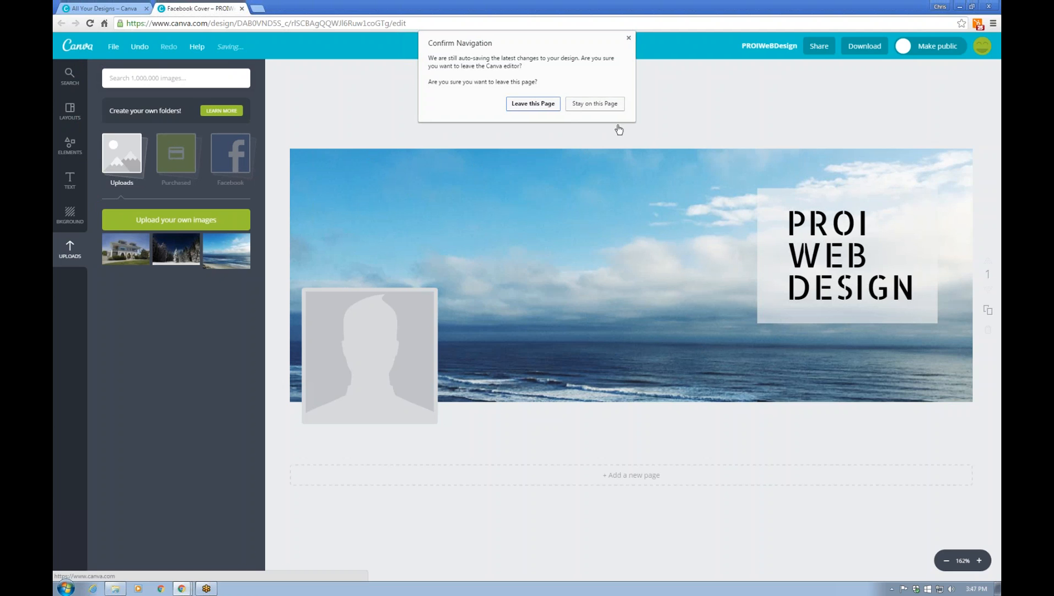
pyautogui.click(629, 38)
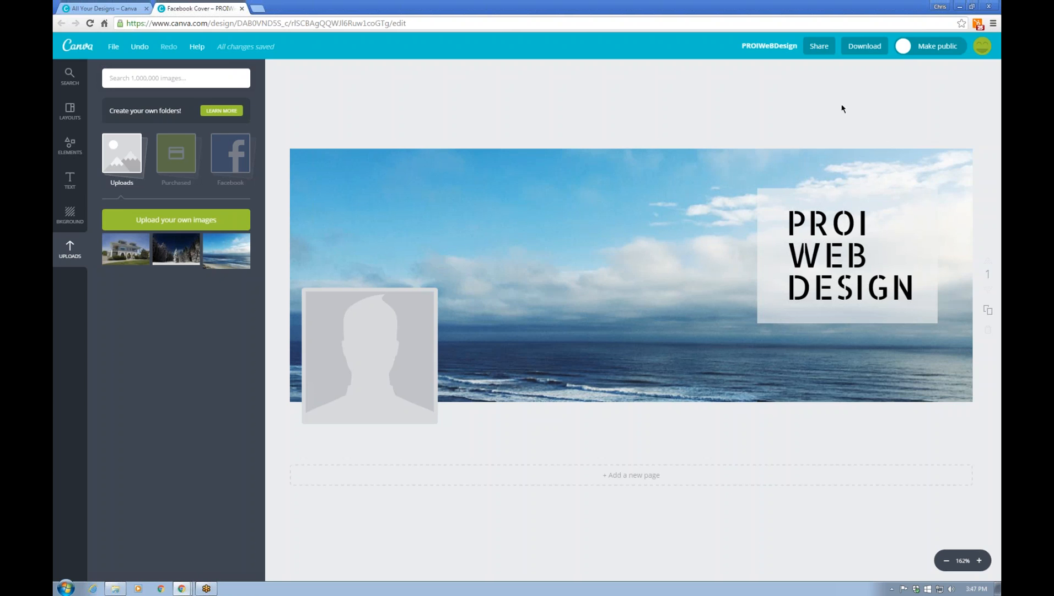
# Change the design title from PROIWeBDesign to 'Facebook Cover Photo'
pyautogui.click(780, 48)
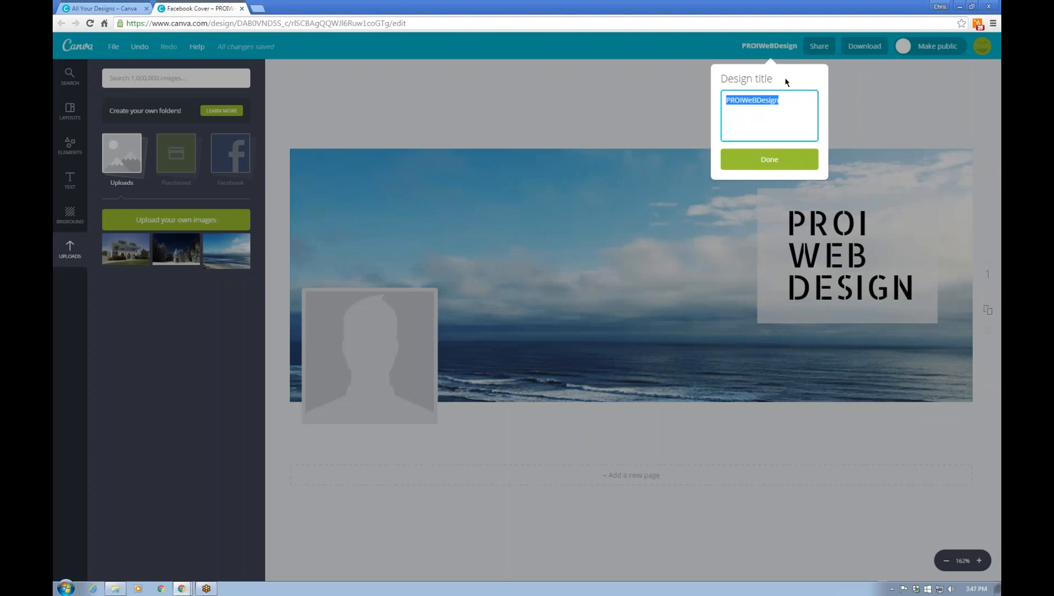
pyautogui.click(760, 101)
pyautogui.press('BackSpace')
pyautogui.write('b')
pyautogui.write('Facebook ')
pyautogui.write('Cover ')
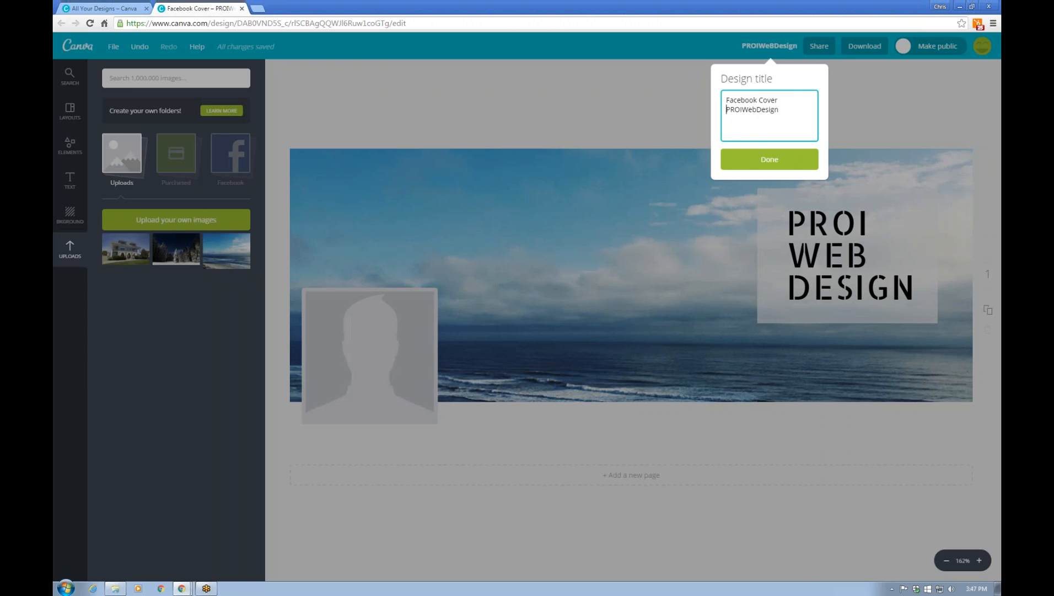
pyautogui.write('Photo')
pyautogui.press('BackSpace')
pyautogui.write('o')
pyautogui.hotkey('shift', 'End')
pyautogui.press('BackSpace')
pyautogui.click(769, 160)
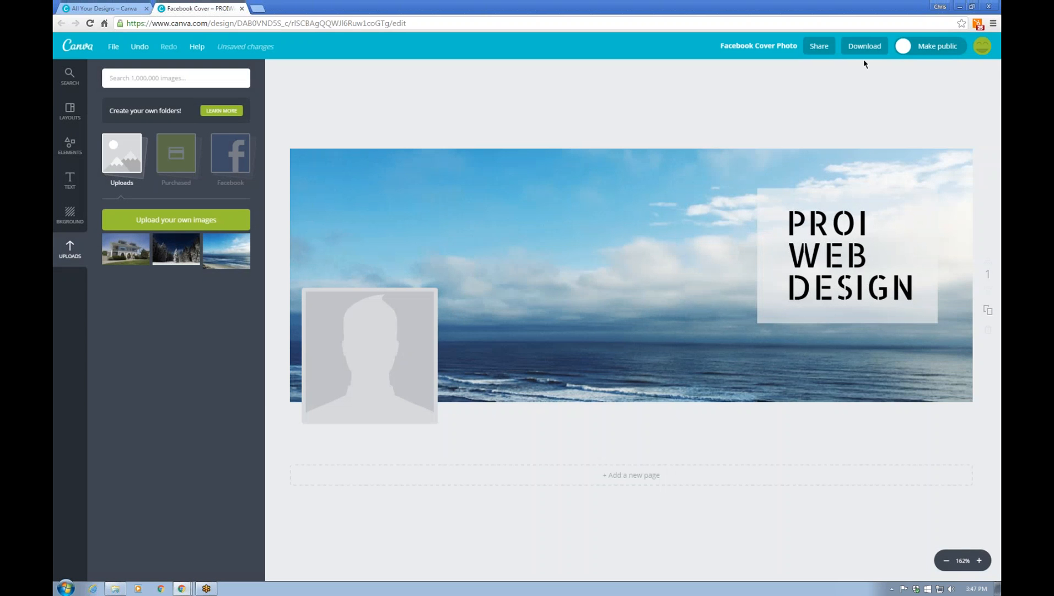
# Download the cover as Image: for Web (JPG), saving Facebook Cover Photo.jpg to the Desktop
pyautogui.click(863, 49)
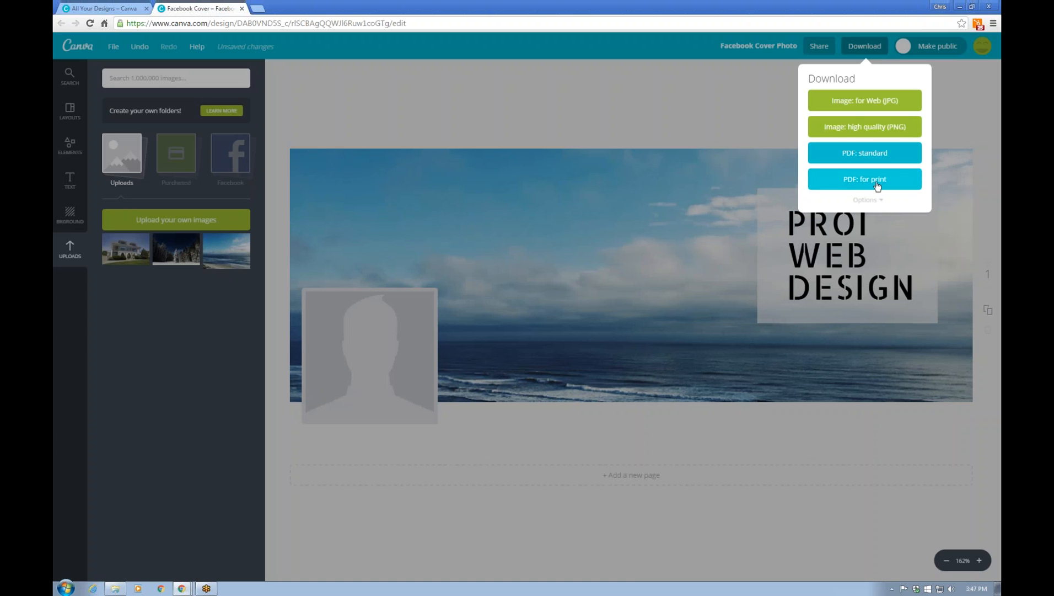
pyautogui.click(864, 100)
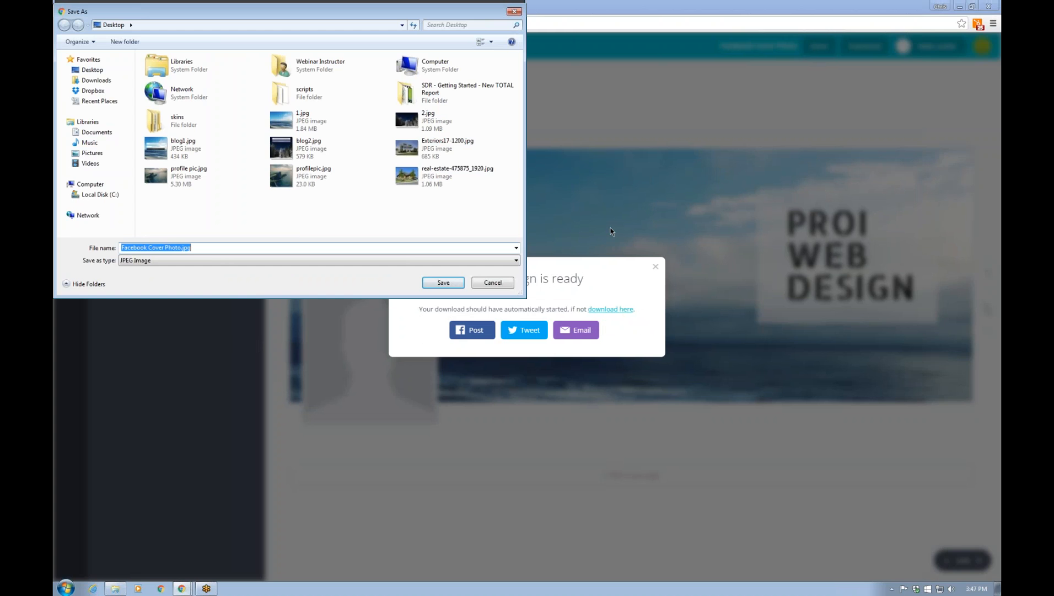
pyautogui.click(441, 285)
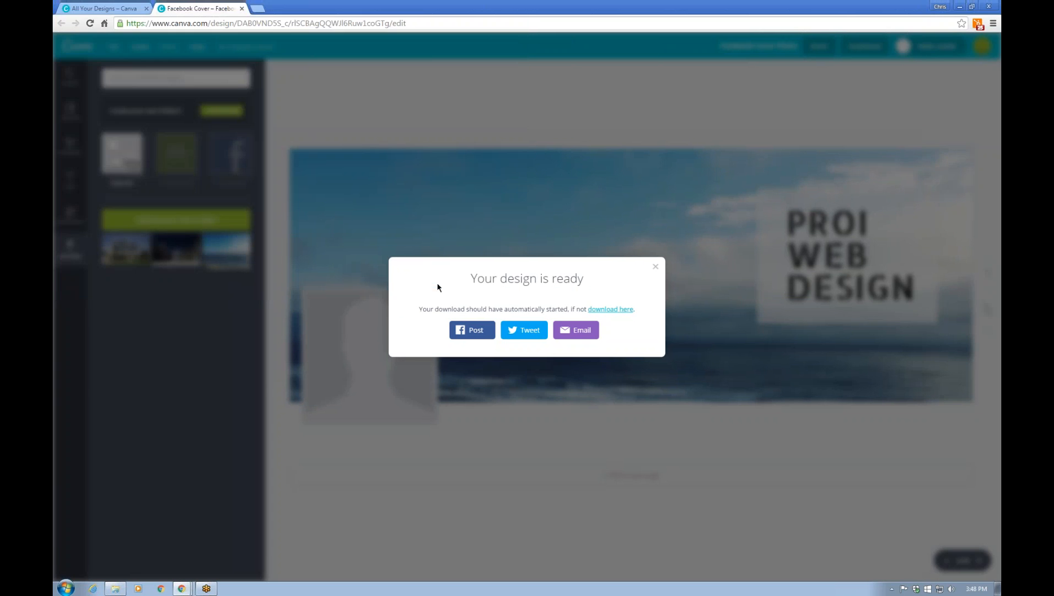
# Shrink the browser and open Facebook Cover Photo.jpg from the desktop in an enlarged Photo Viewer
pyautogui.moveTo(330, 6); pyautogui.dragTo(478, 169)
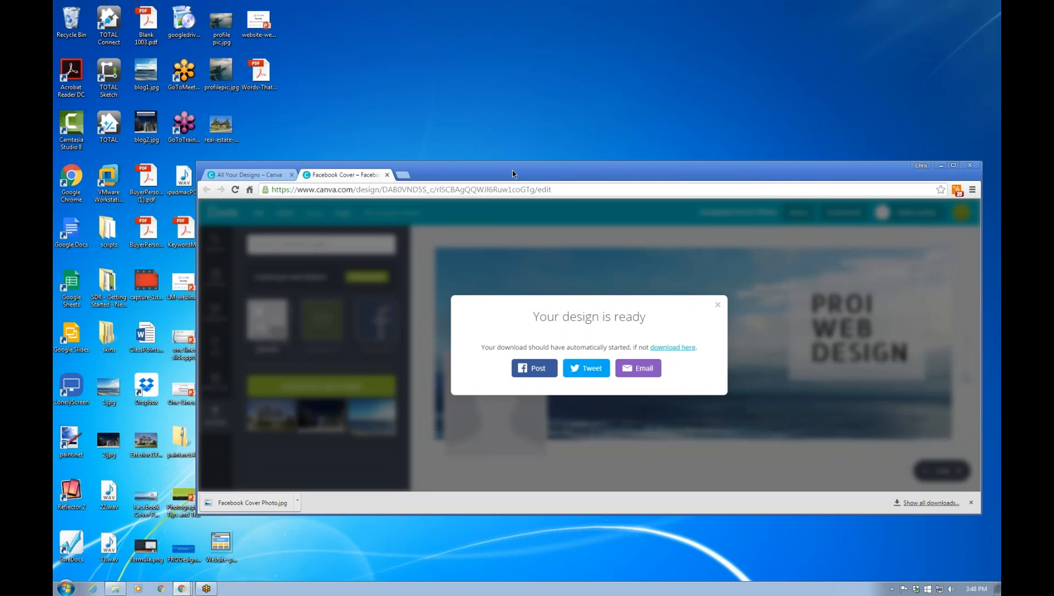
pyautogui.moveTo(517, 178); pyautogui.dragTo(619, 183)
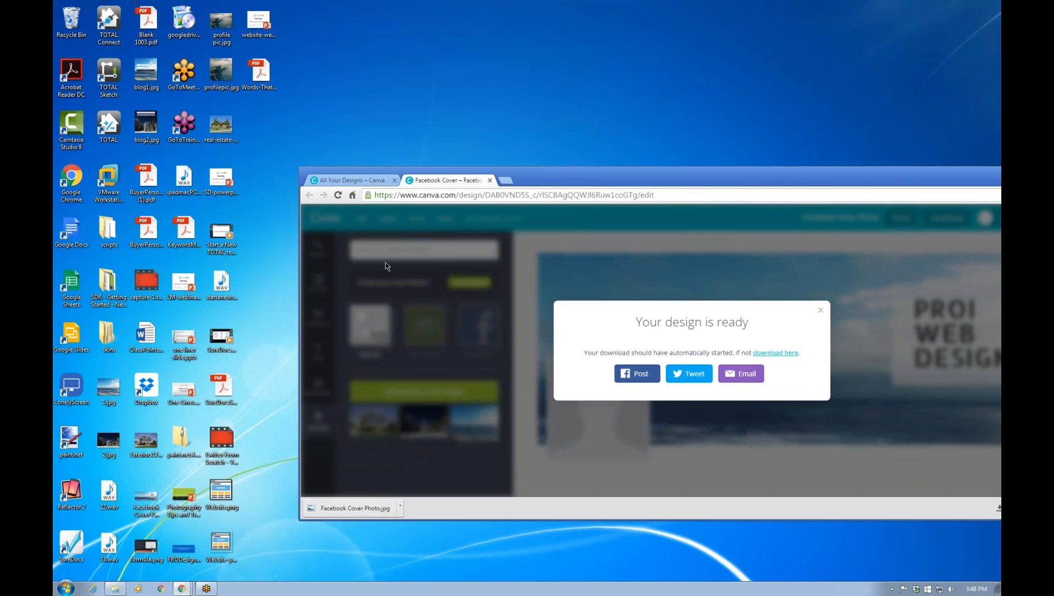
pyautogui.doubleClick(146, 499)
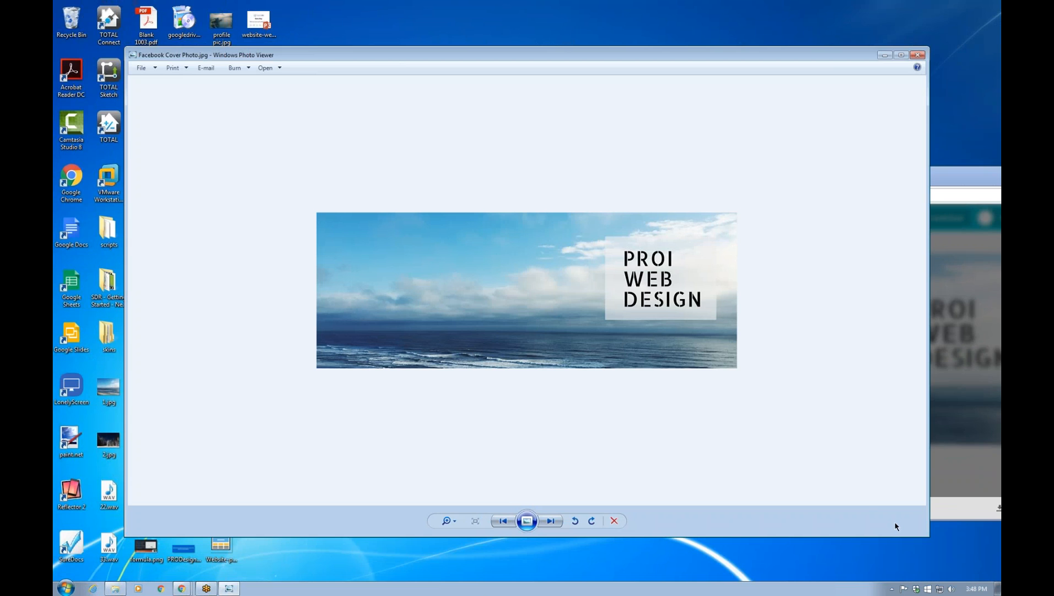
pyautogui.moveTo(930, 536); pyautogui.dragTo(998, 579)
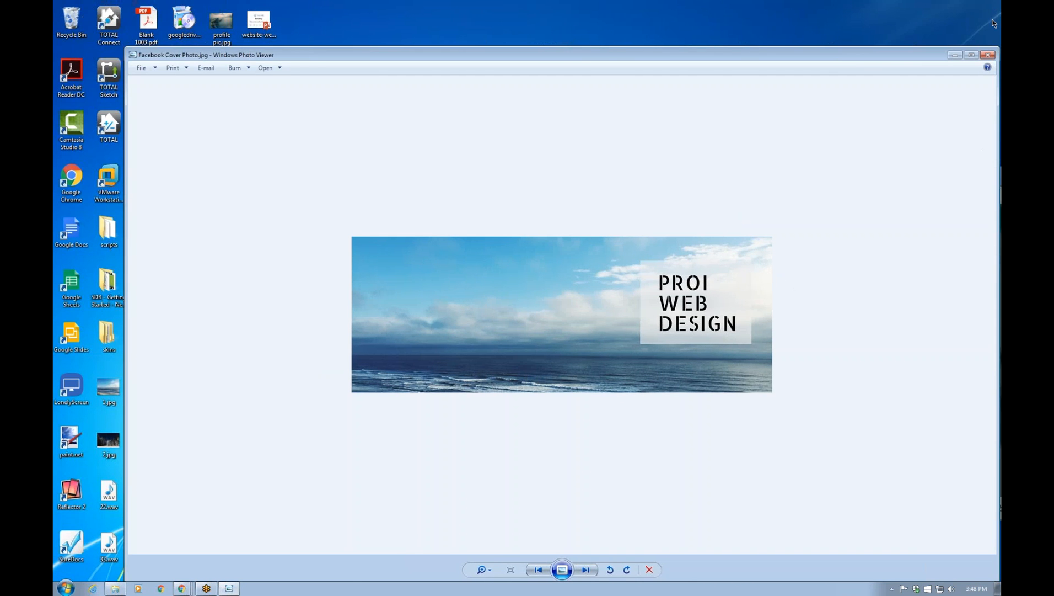
# Close Photo Viewer, maximise the browser again and dismiss the design-ready message
pyautogui.click(989, 56)
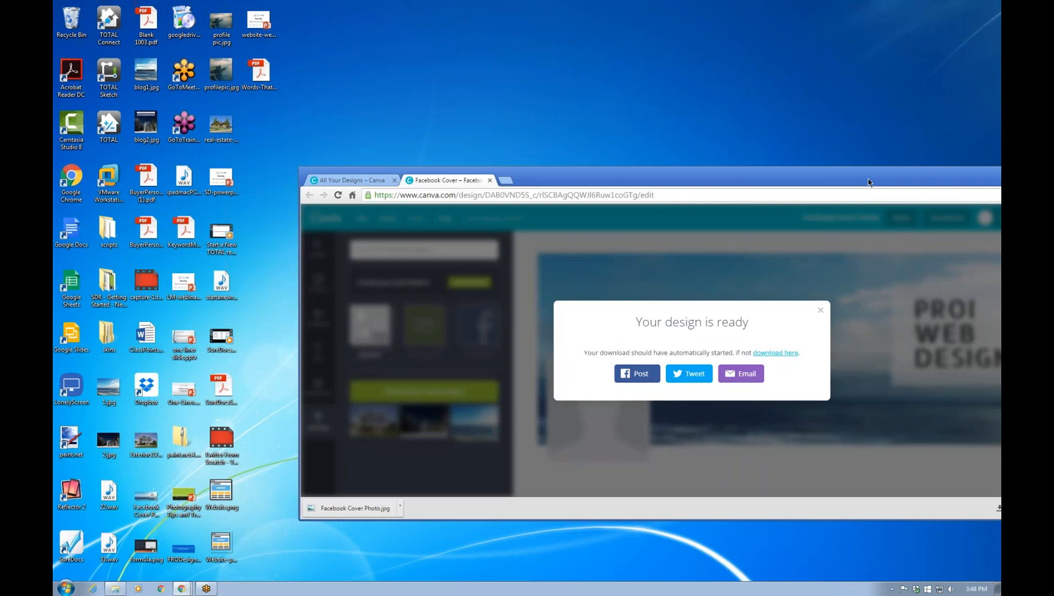
pyautogui.doubleClick(868, 182)
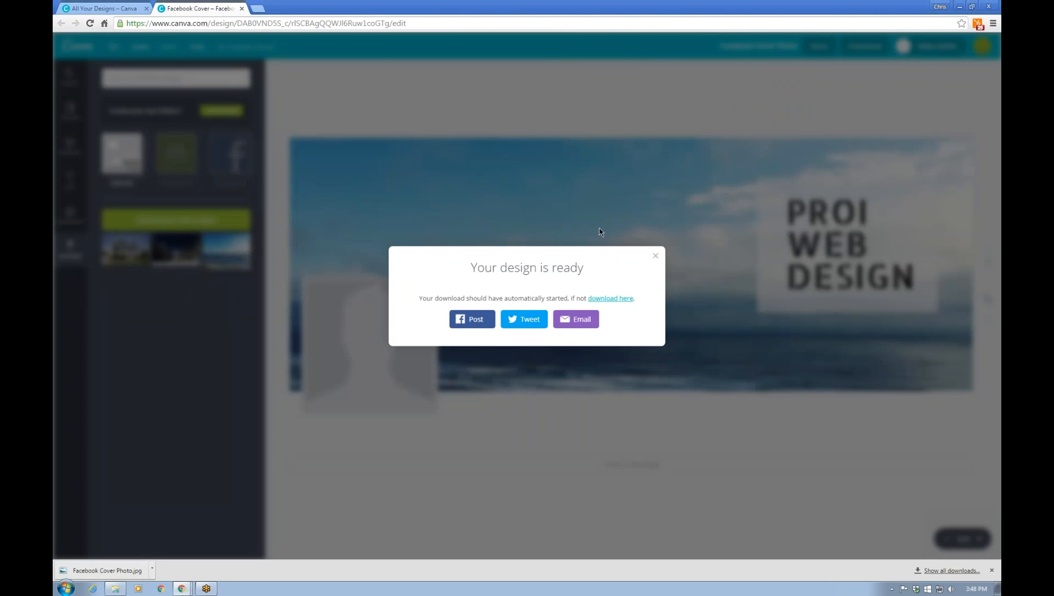
pyautogui.click(655, 257)
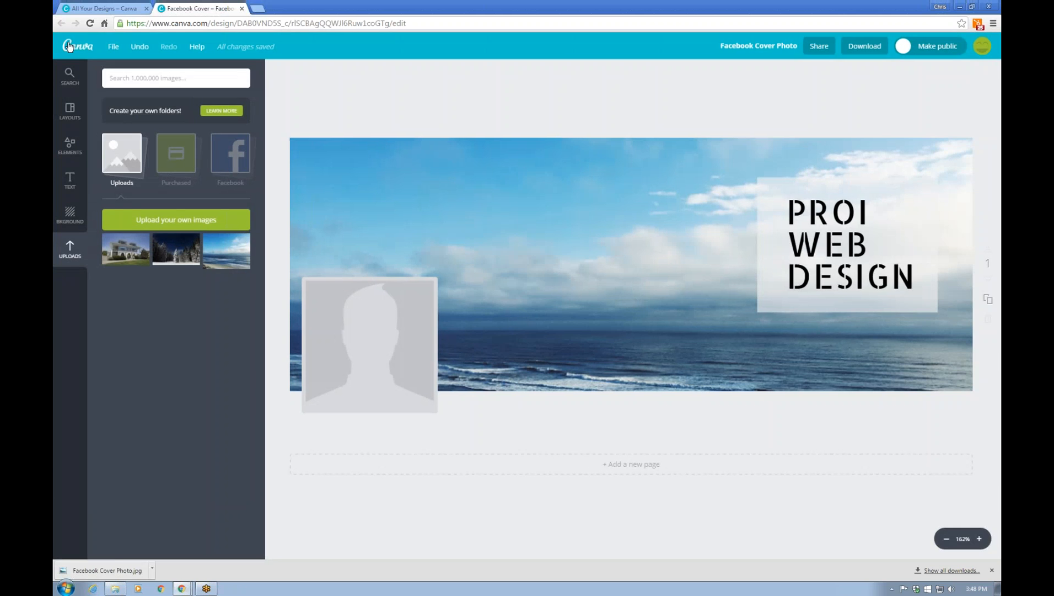
# Return to the saved-designs dashboard and browse the Create a design categories
pyautogui.click(69, 46)
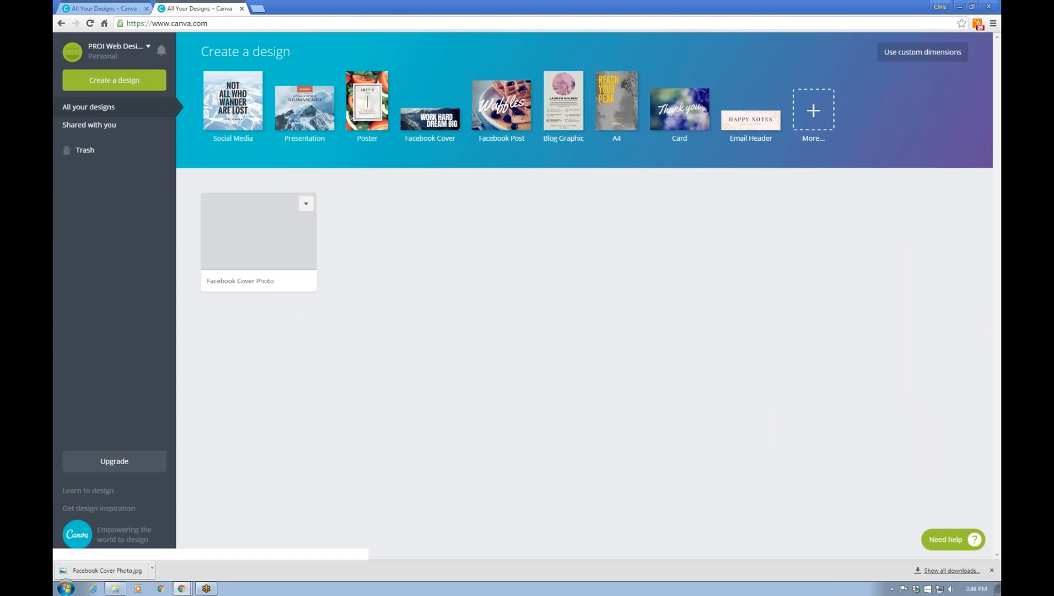
pyautogui.click(118, 78)
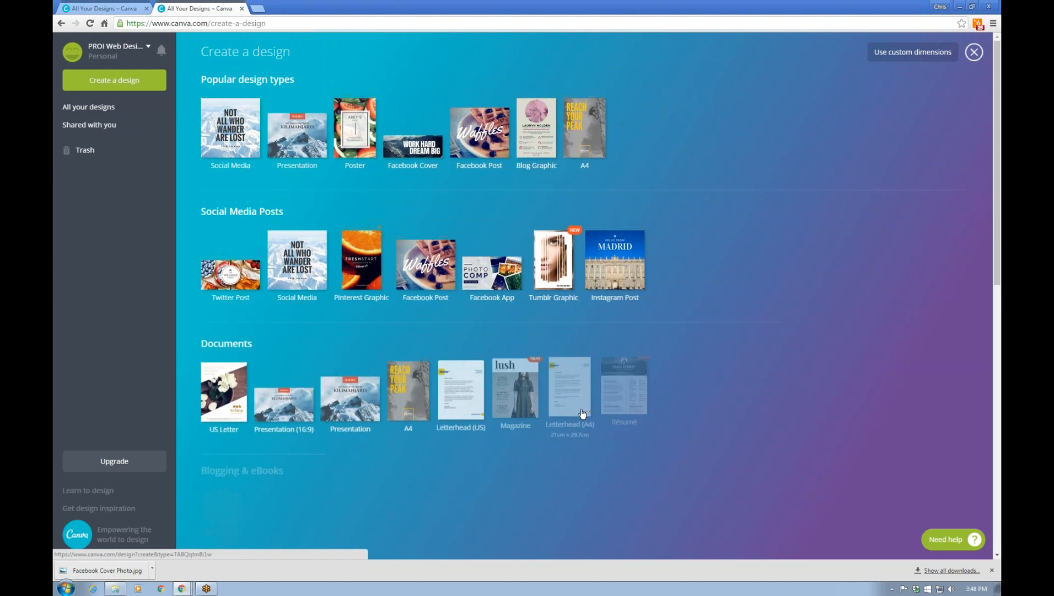
pyautogui.scroll(-5, 583, 414)
pyautogui.scroll(-3, 584, 408)
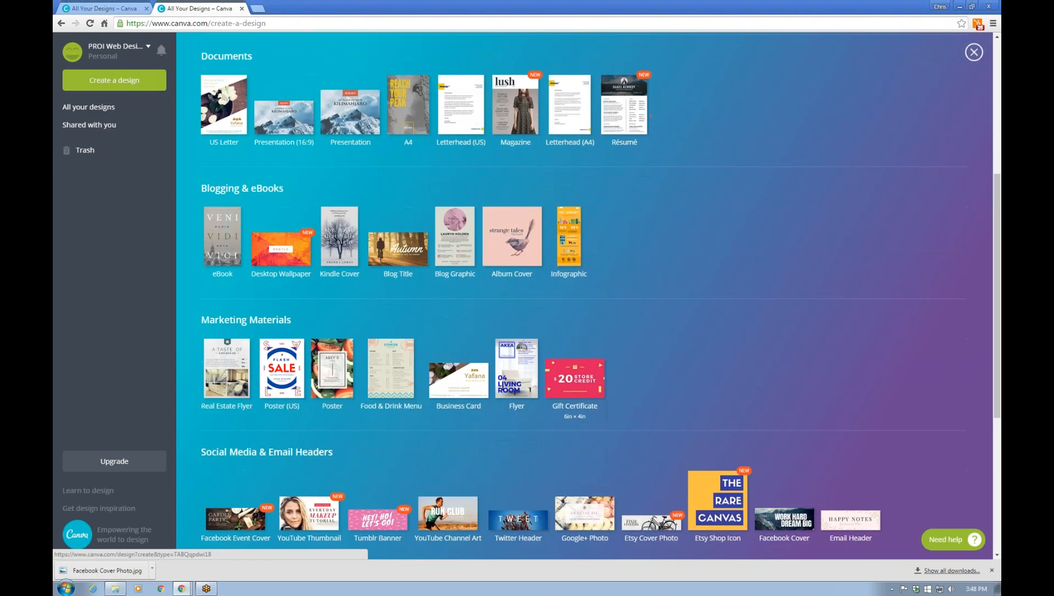
pyautogui.scroll(-3, 574, 397)
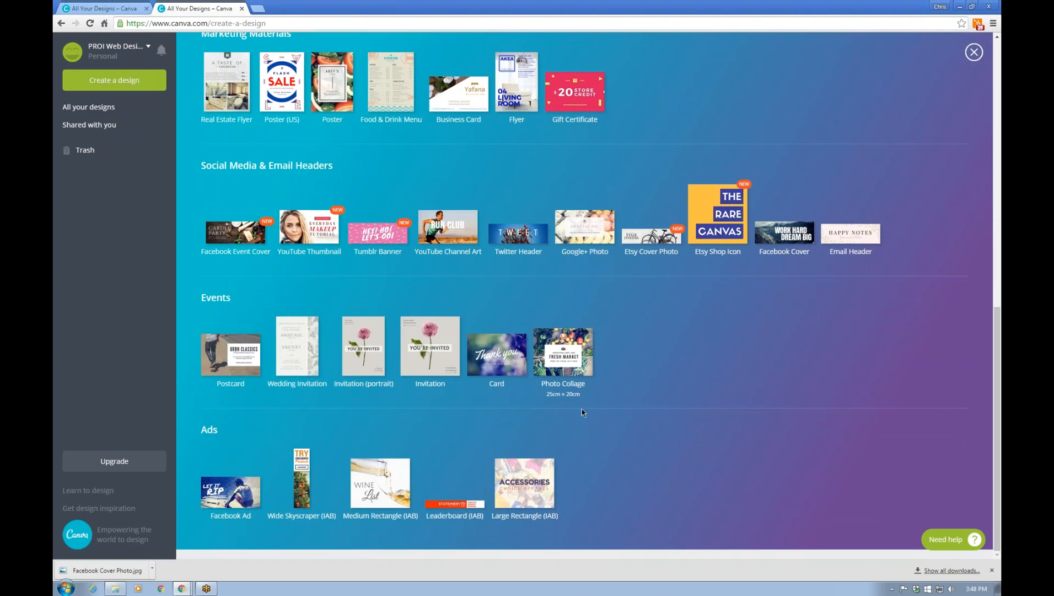
pyautogui.scroll(6, 507, 389)
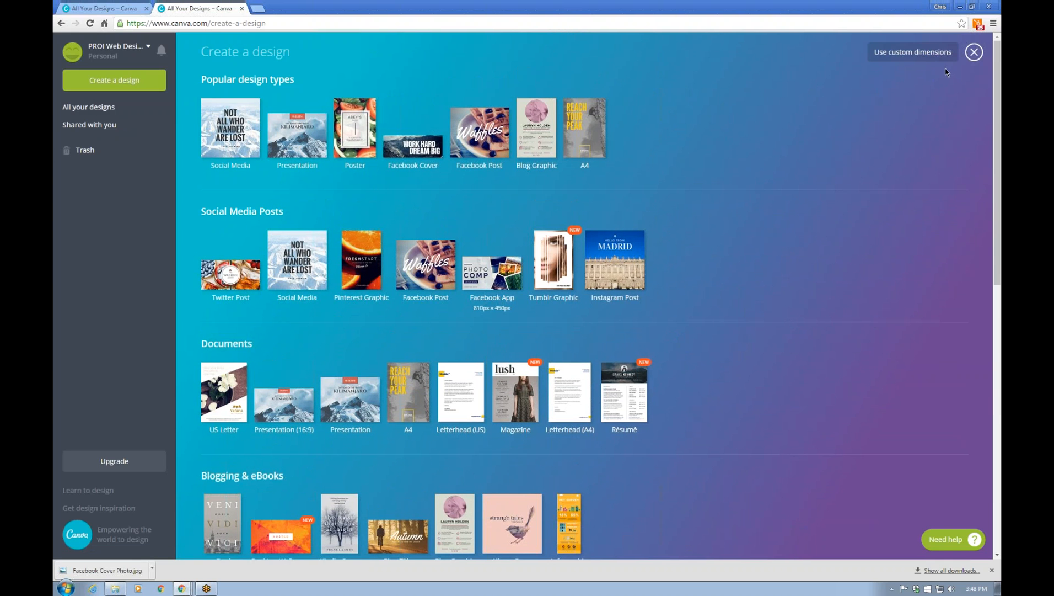
# Look at custom dimensions and their unit list, cancel, then open the design tutorials in a new tab
pyautogui.click(900, 60)
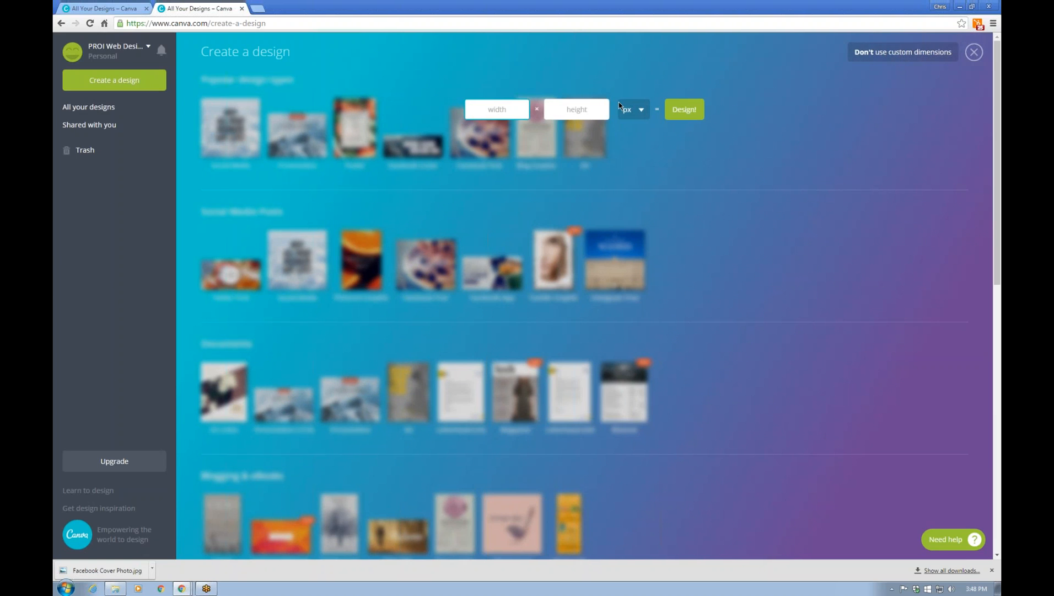
pyautogui.click(639, 111)
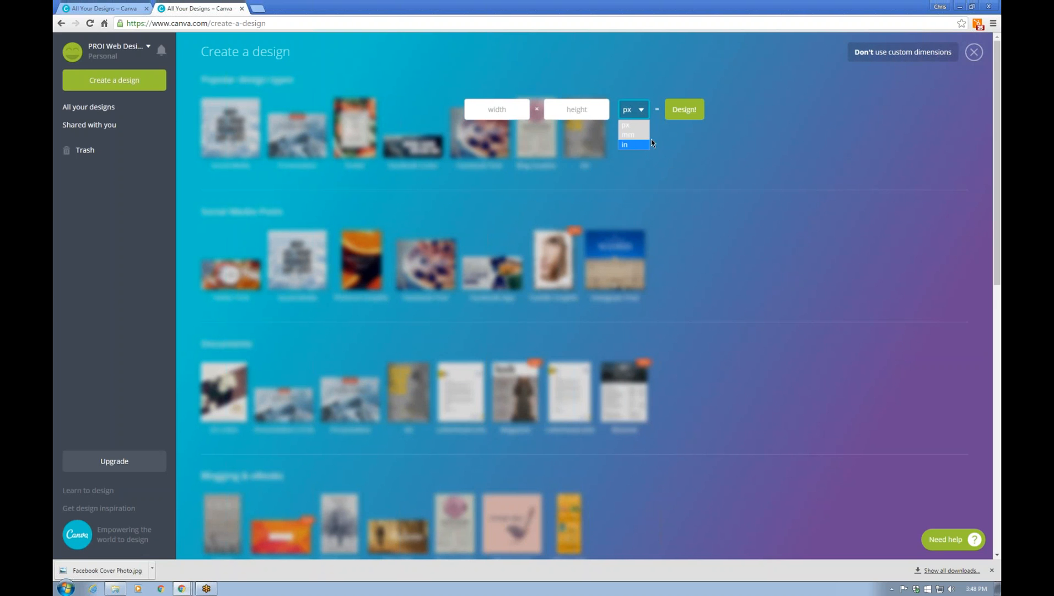
pyautogui.click(774, 188)
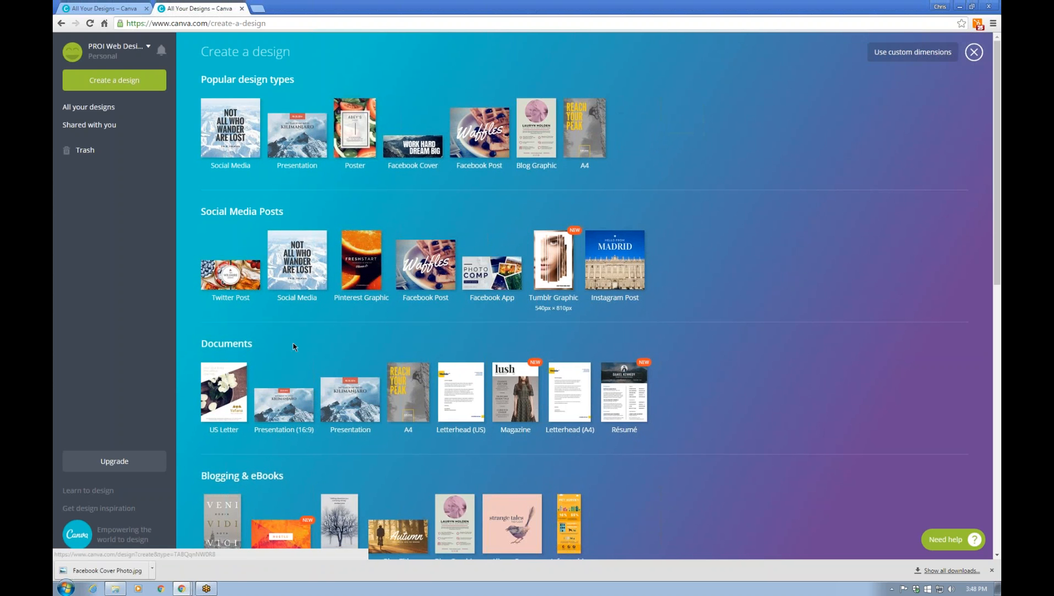
pyautogui.scroll(-2, 147, 352)
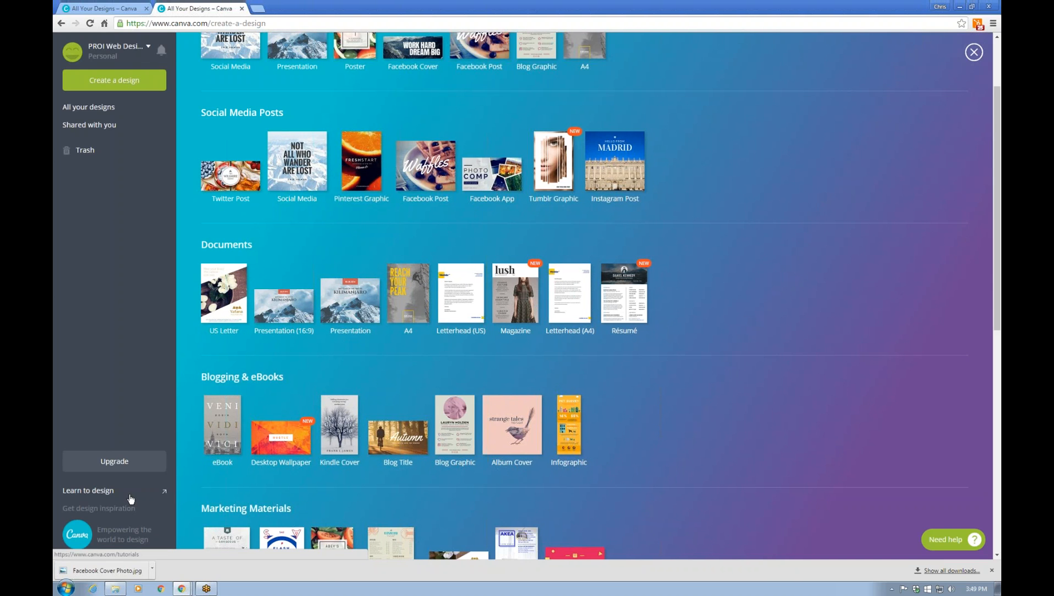
pyautogui.click(129, 498)
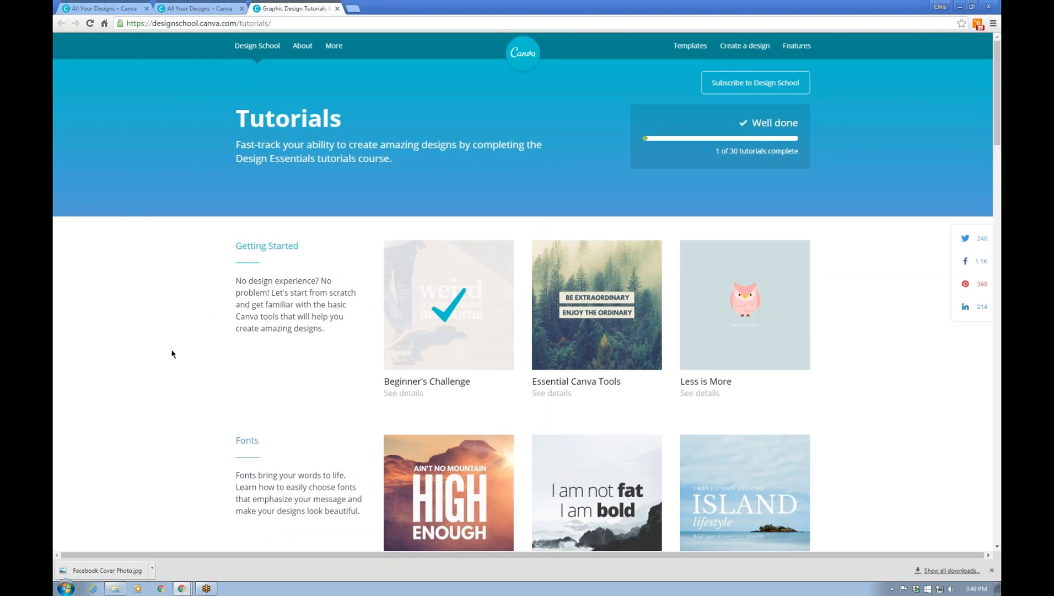
# Scroll through the Design School tutorials list and back up, then return to the earlier Canva designs tab
pyautogui.scroll(-1, 176, 270)
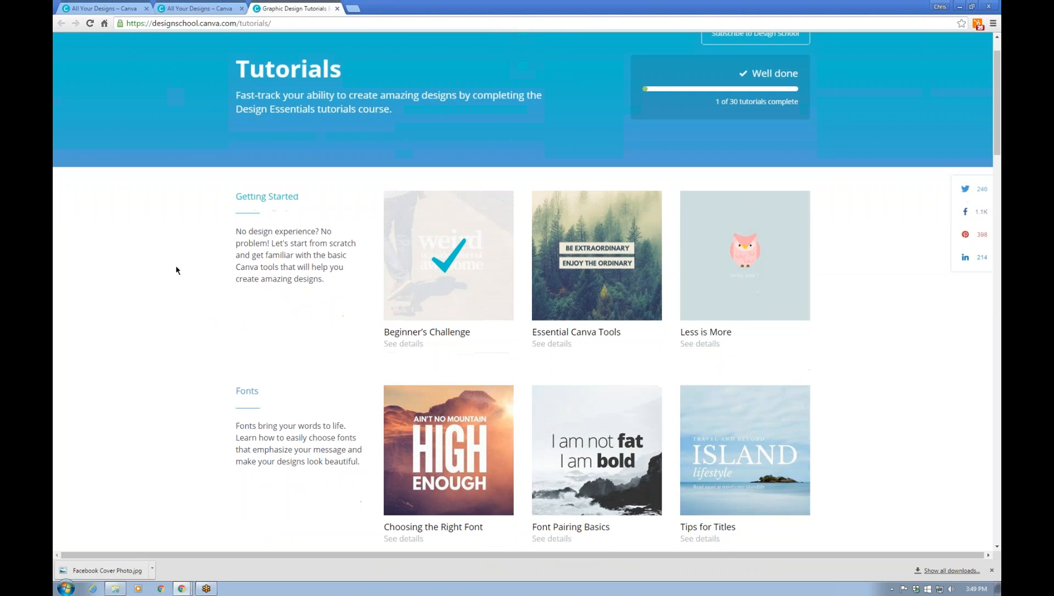
pyautogui.scroll(-4, 176, 270)
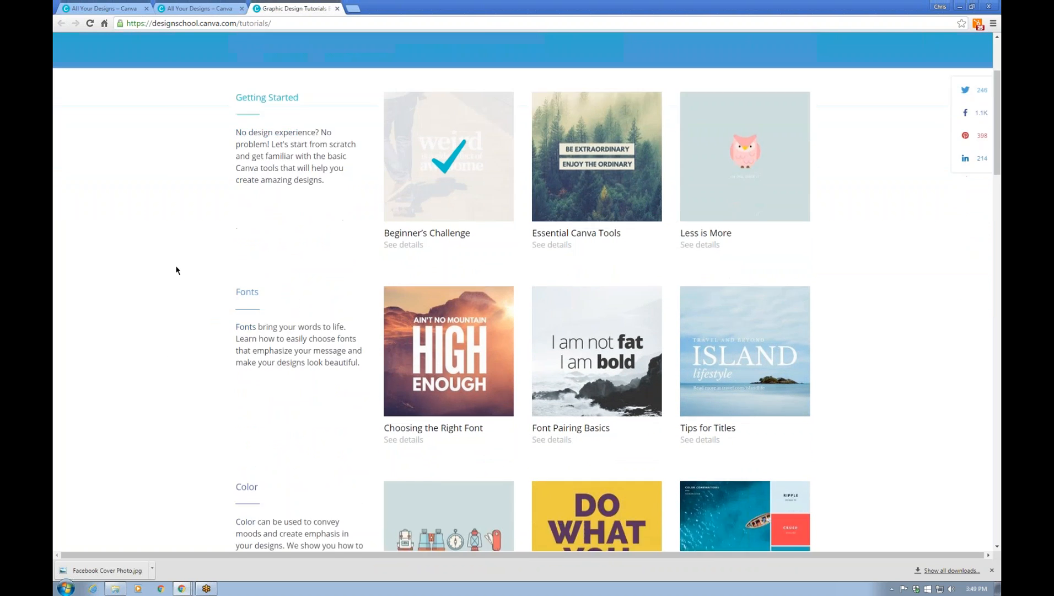
pyautogui.scroll(-5, 177, 270)
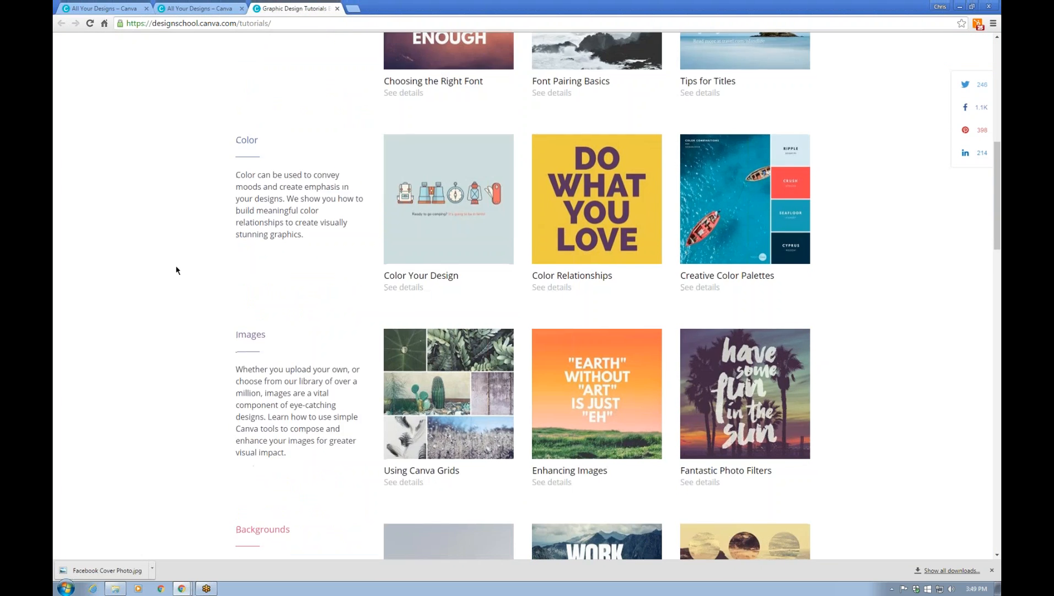
pyautogui.scroll(-5, 176, 270)
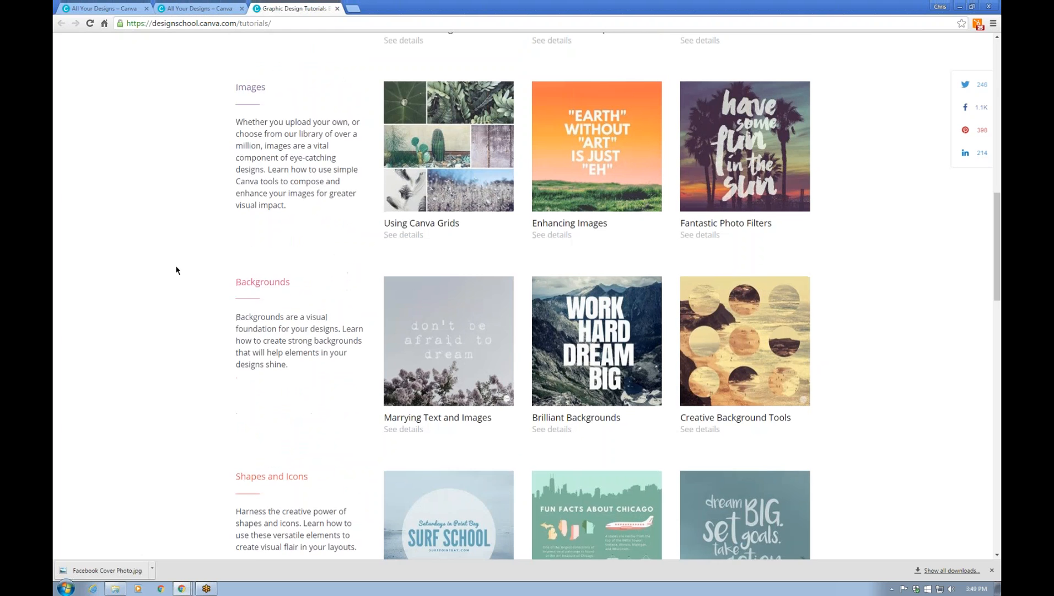
pyautogui.scroll(-2, 176, 271)
pyautogui.scroll(-2, 188, 323)
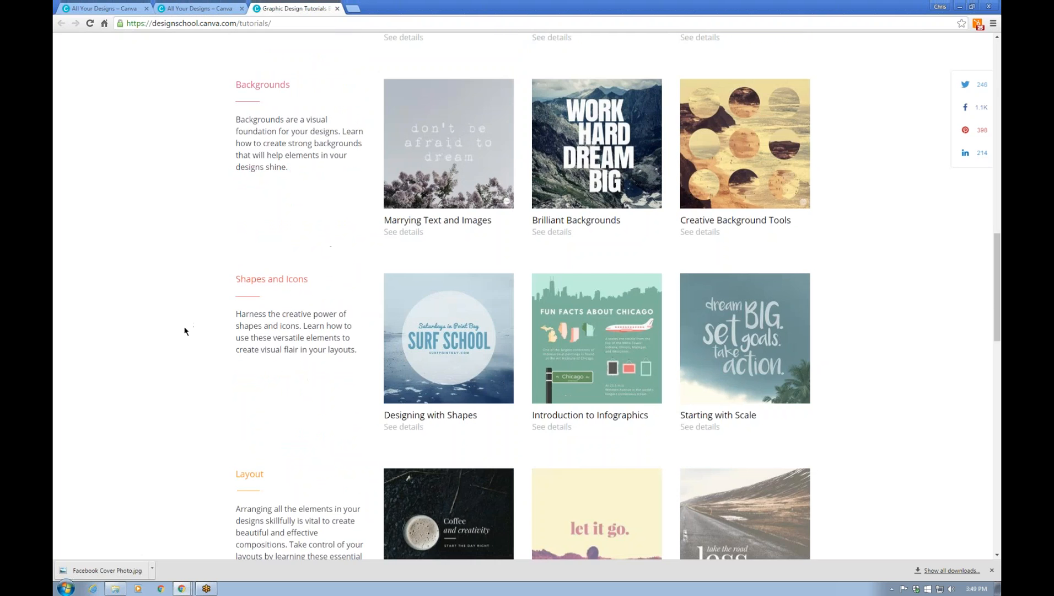
pyautogui.scroll(-5, 185, 330)
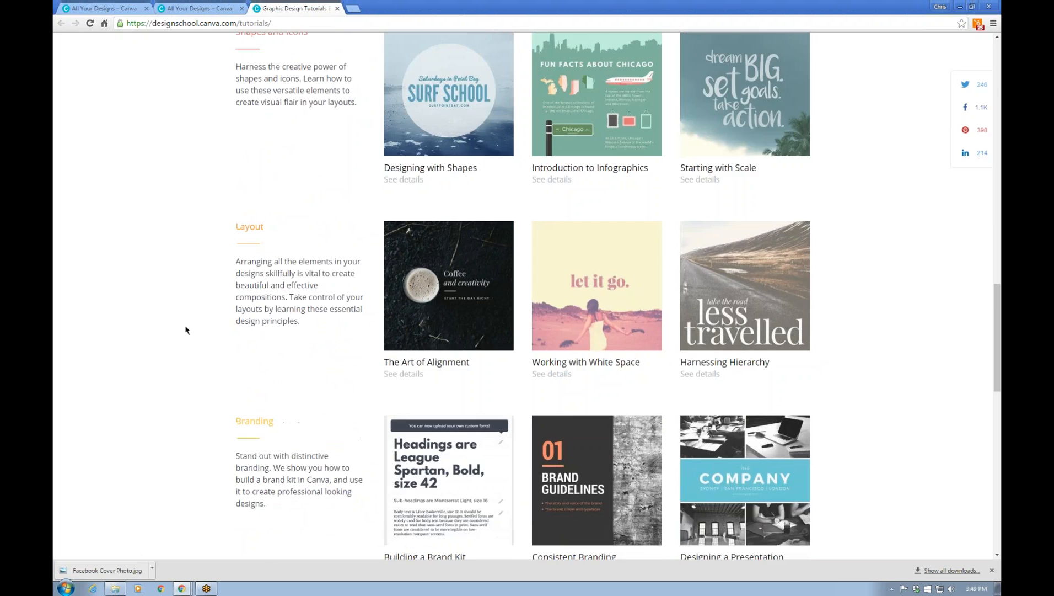
pyautogui.scroll(-2, 184, 330)
pyautogui.scroll(-2, 185, 330)
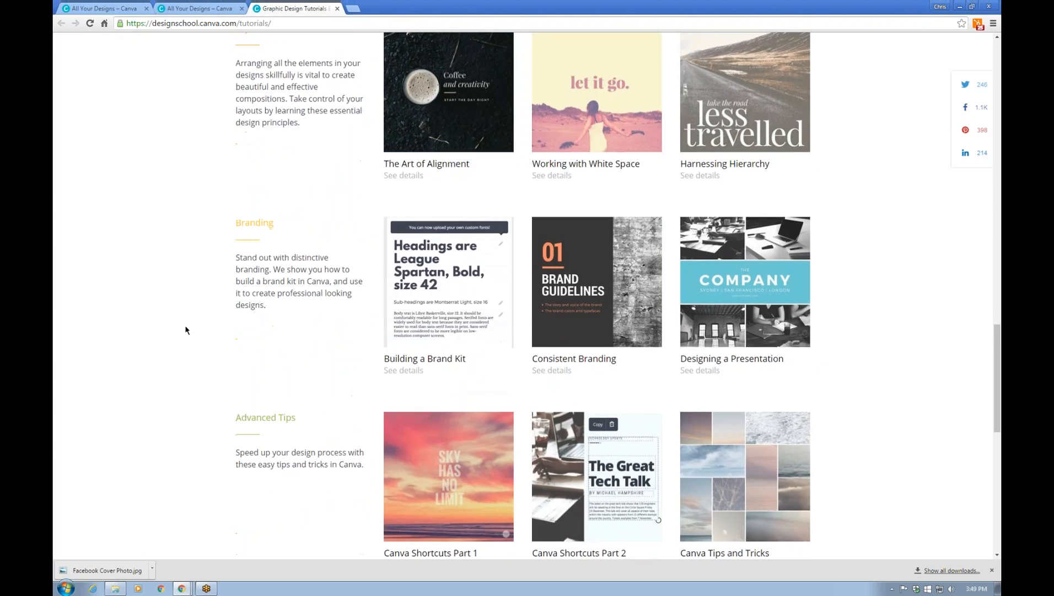
pyautogui.scroll(-5, 185, 330)
pyautogui.scroll(-2, 185, 330)
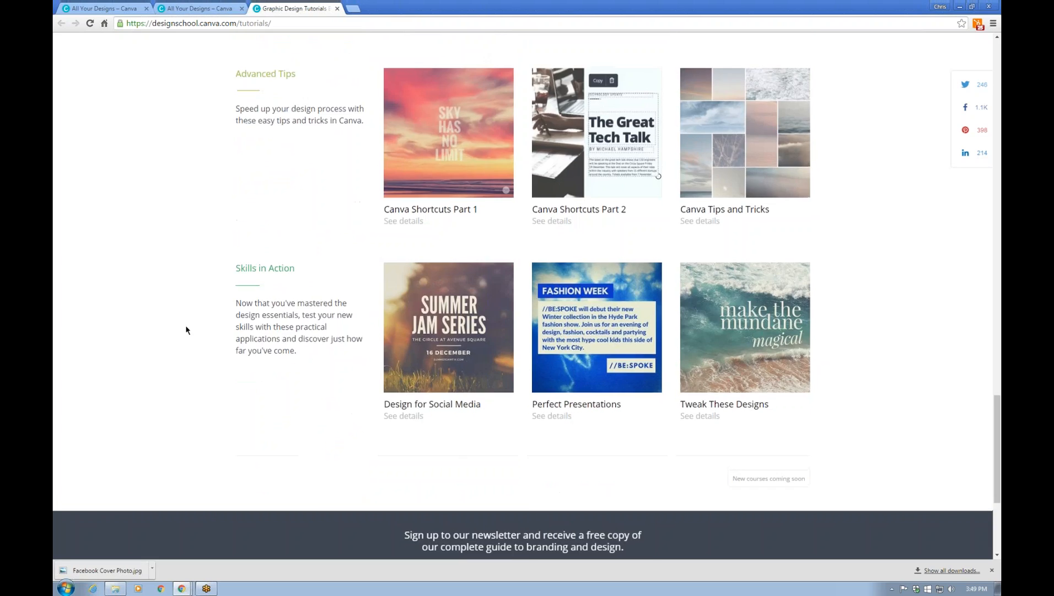
pyautogui.scroll(19, 185, 330)
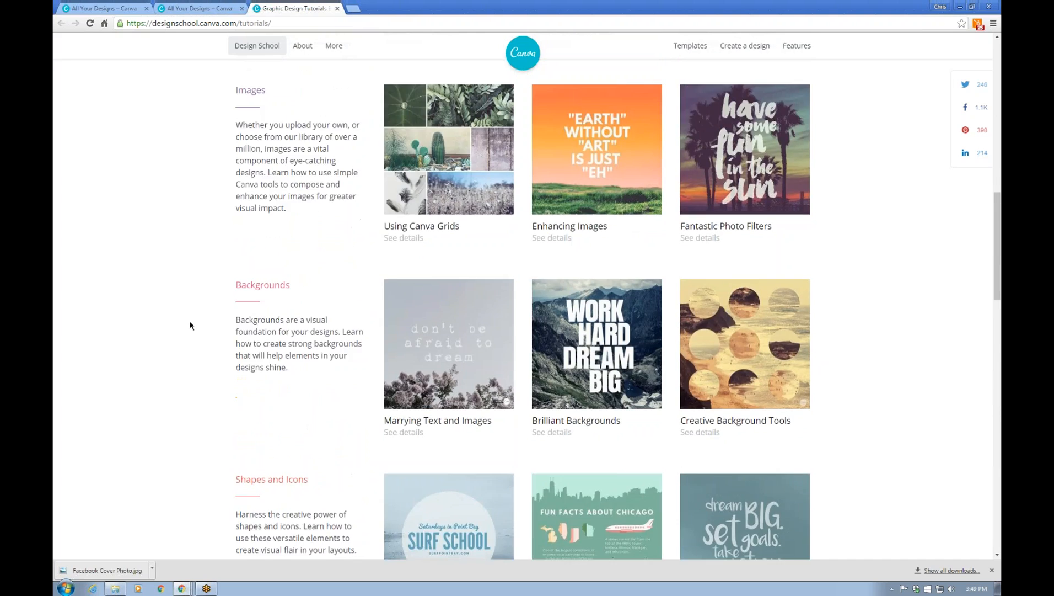
pyautogui.scroll(7, 190, 324)
pyautogui.scroll(8, 190, 325)
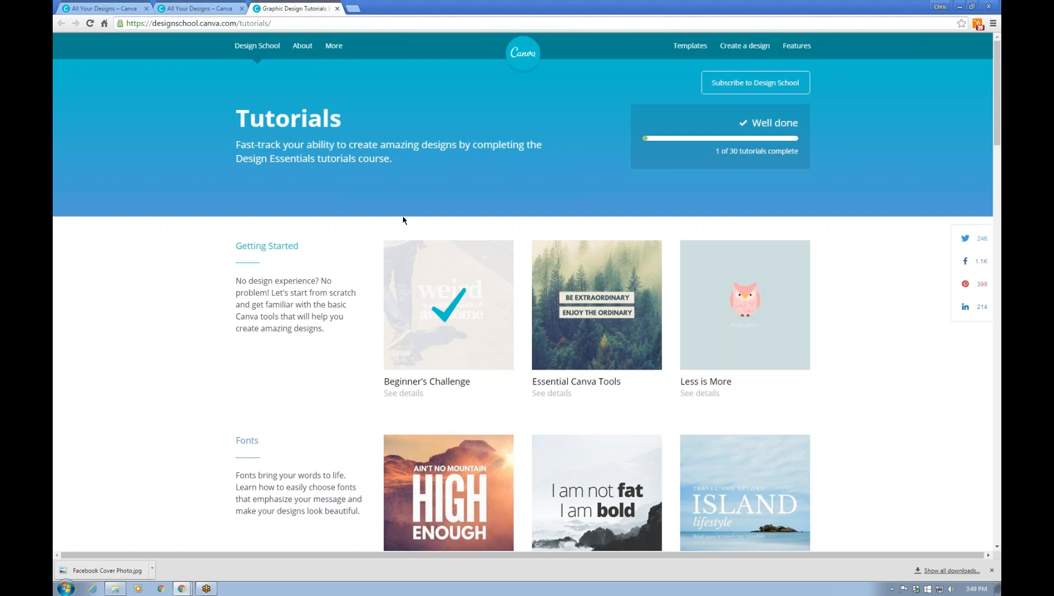
pyautogui.moveTo(257, 46)
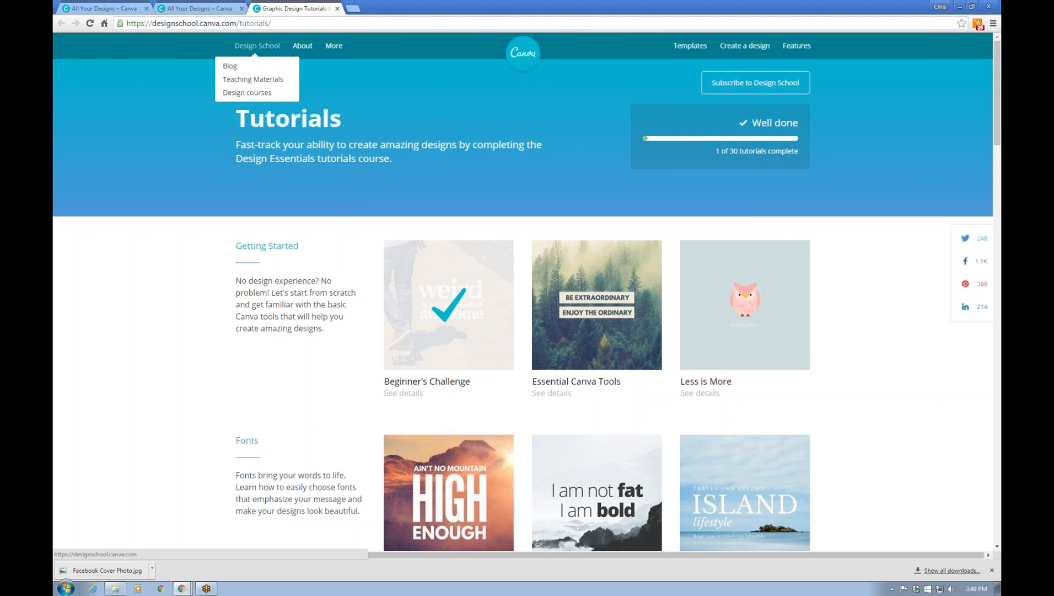
pyautogui.click(199, 9)
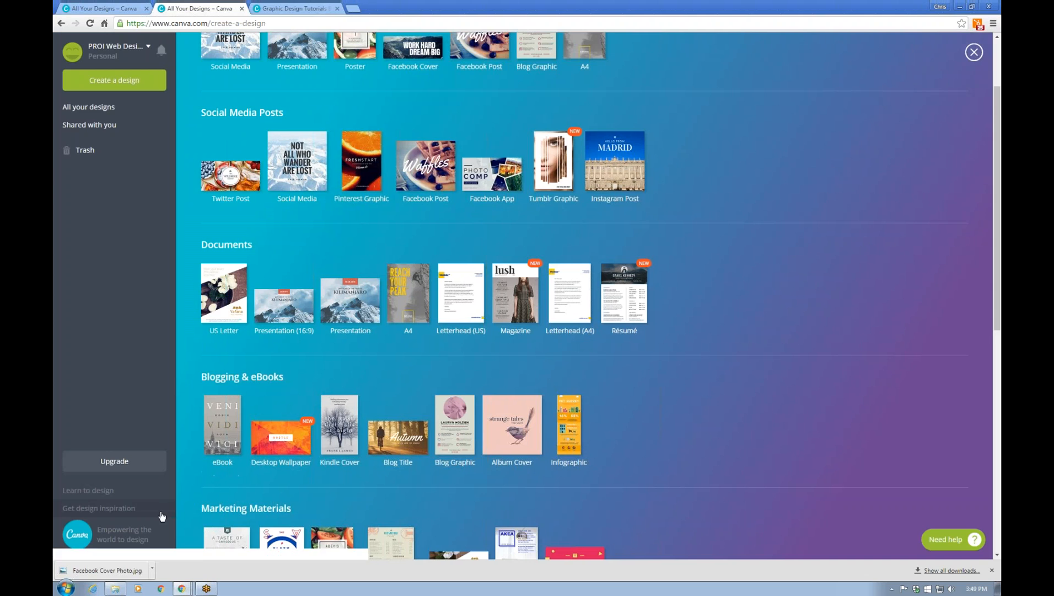
# Browse the Design Stream community feed, closing an enlarged design along the way
pyautogui.click(123, 515)
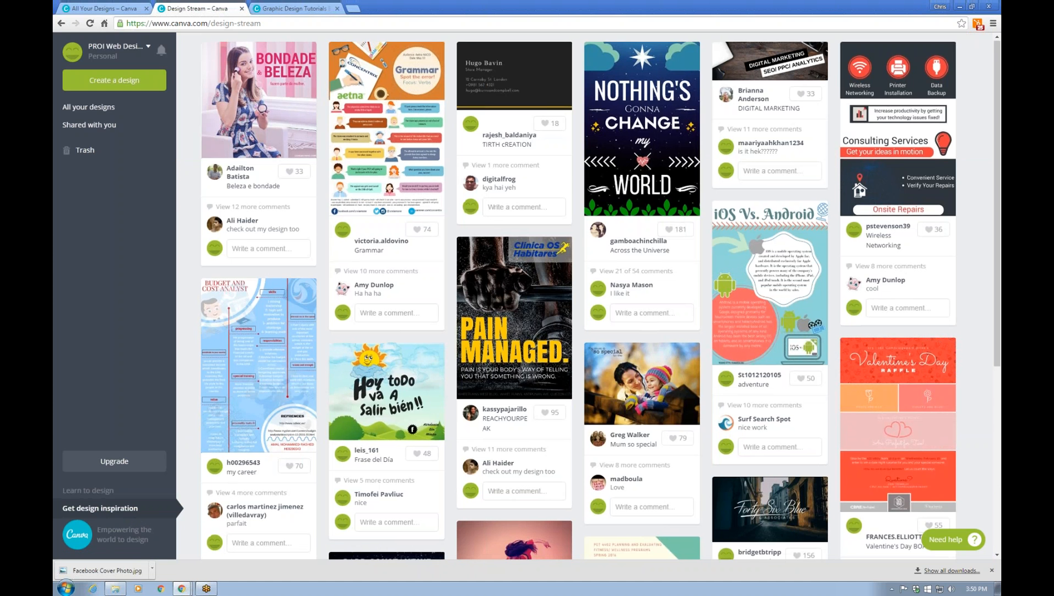
pyautogui.scroll(-3, 504, 298)
pyautogui.scroll(-5, 504, 298)
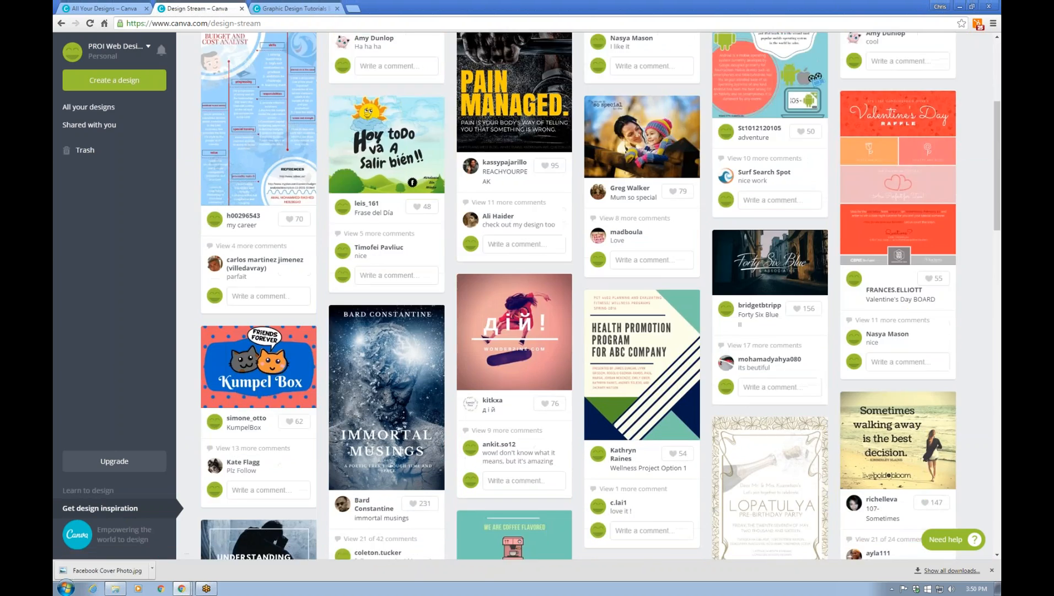
pyautogui.scroll(-3, 665, 499)
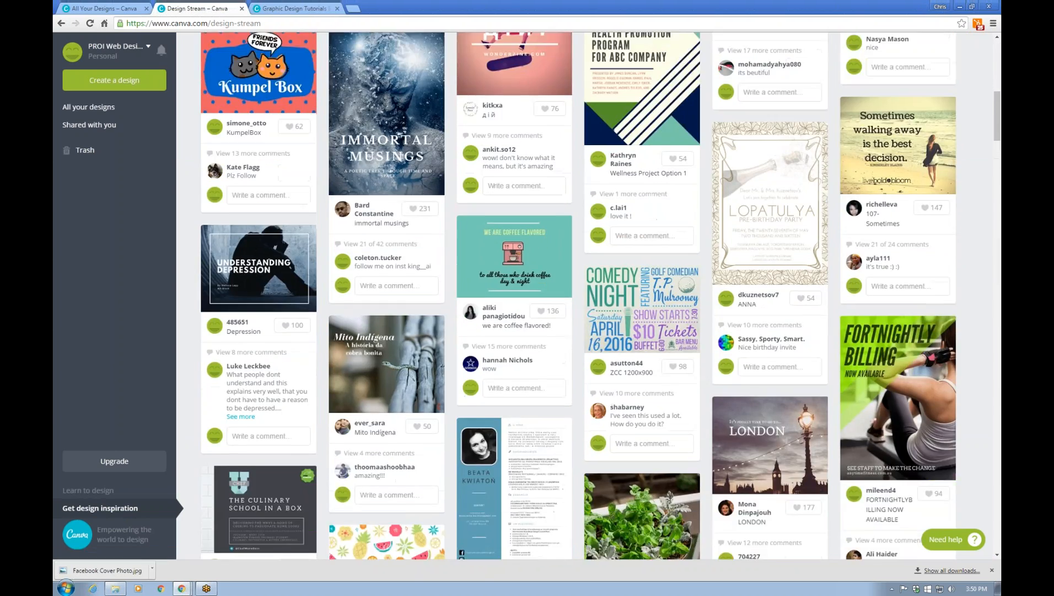
pyautogui.scroll(-2, 665, 499)
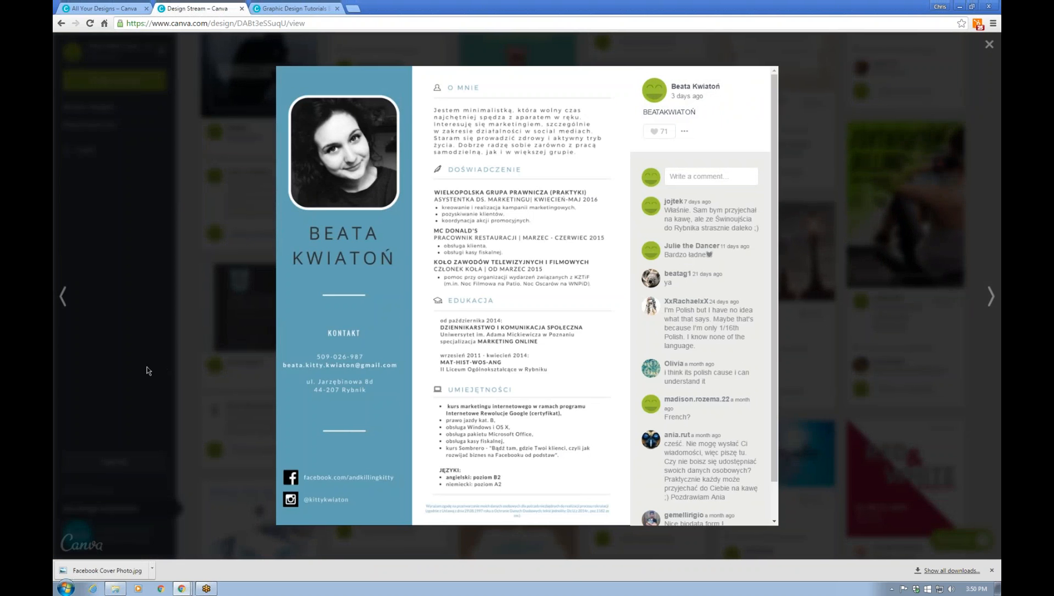
pyautogui.click(156, 370)
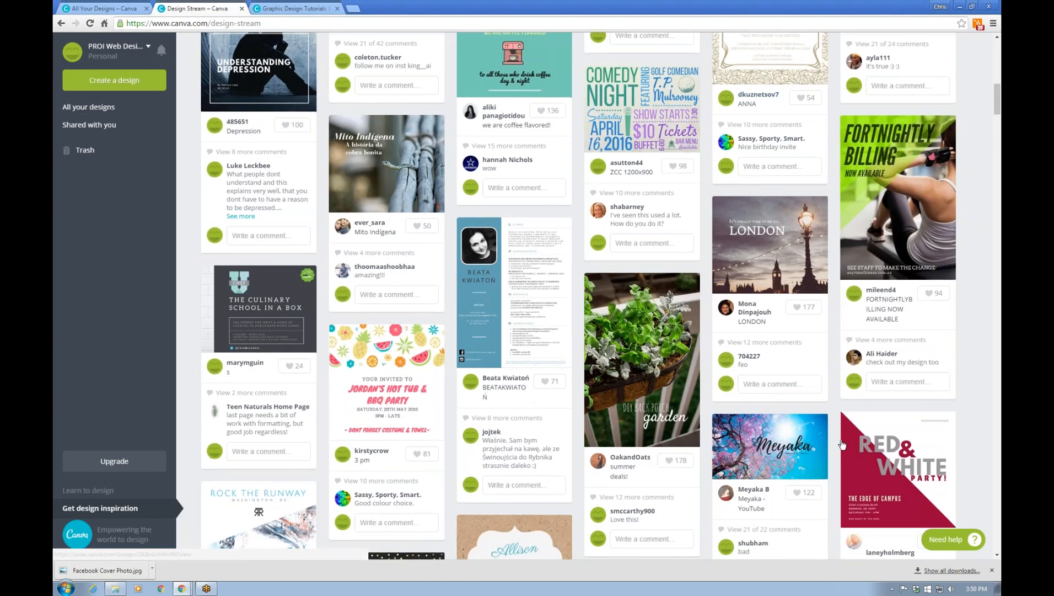
pyautogui.scroll(-7, 842, 445)
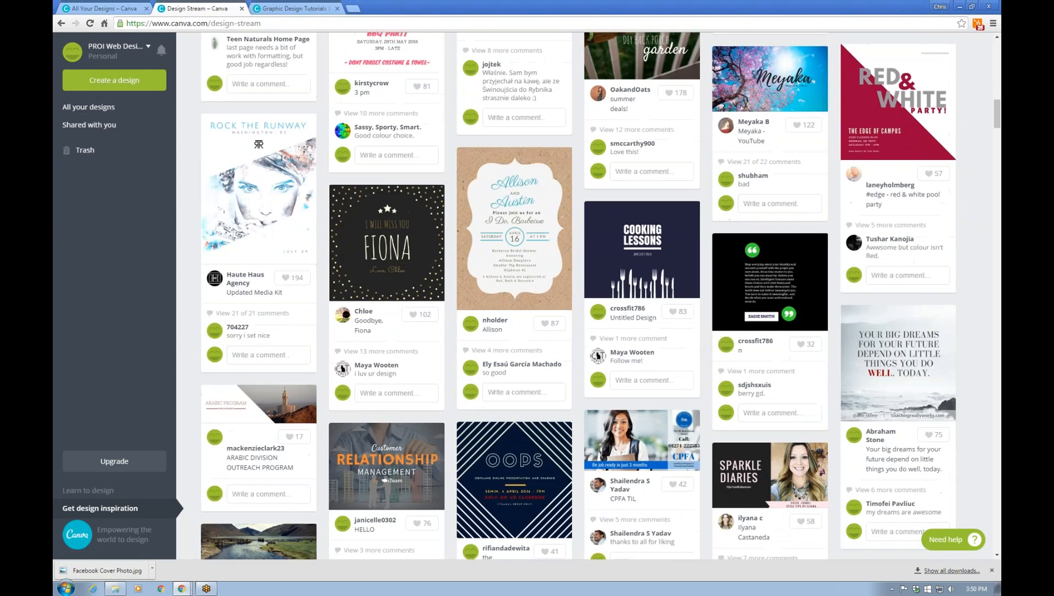
pyautogui.scroll(-3, 505, 297)
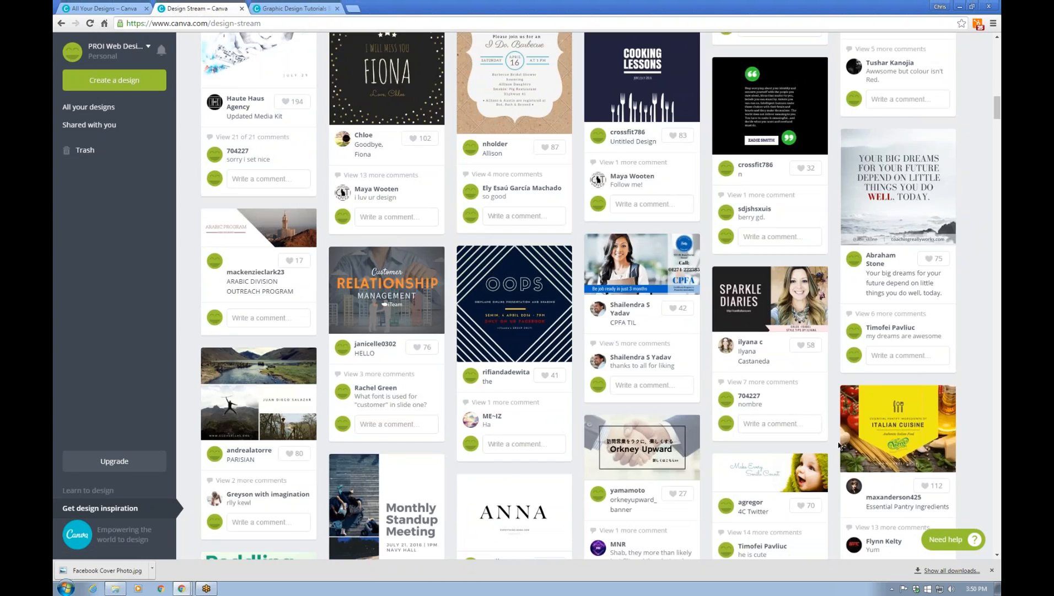
pyautogui.scroll(-2, 840, 445)
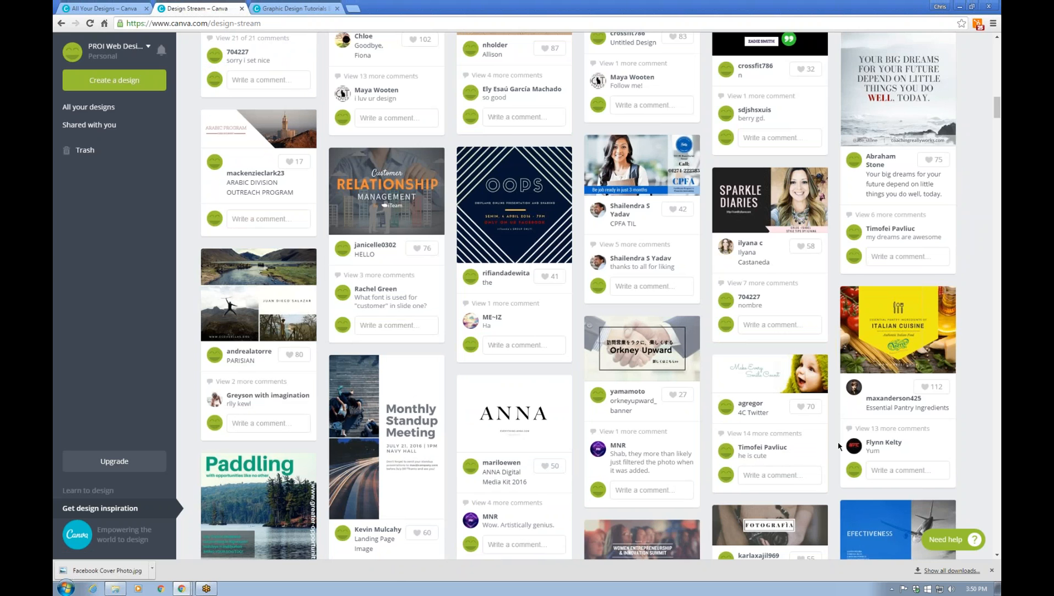
pyautogui.scroll(-2, 838, 446)
pyautogui.scroll(-4, 839, 446)
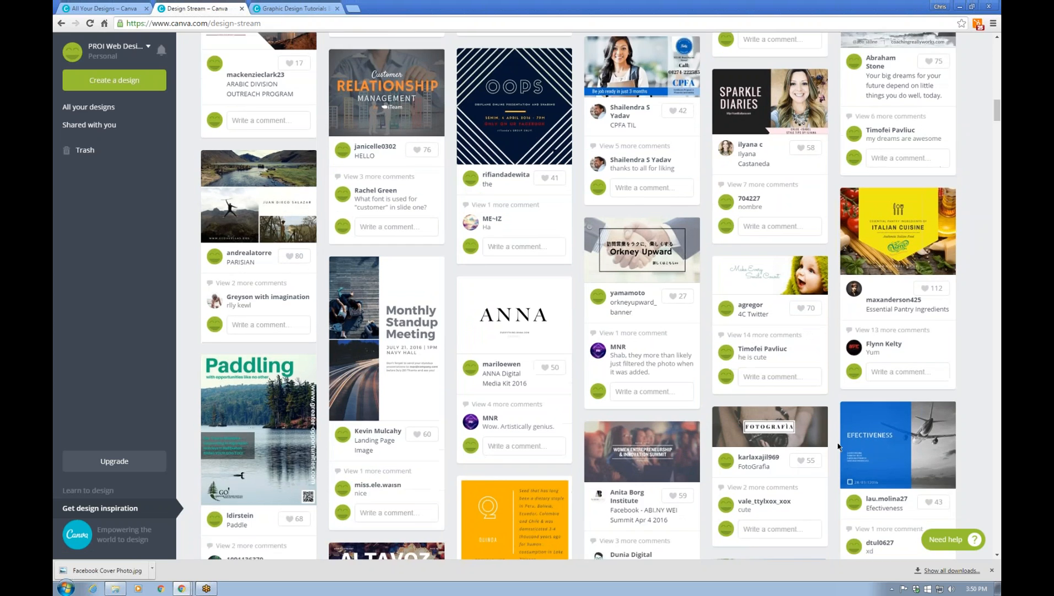